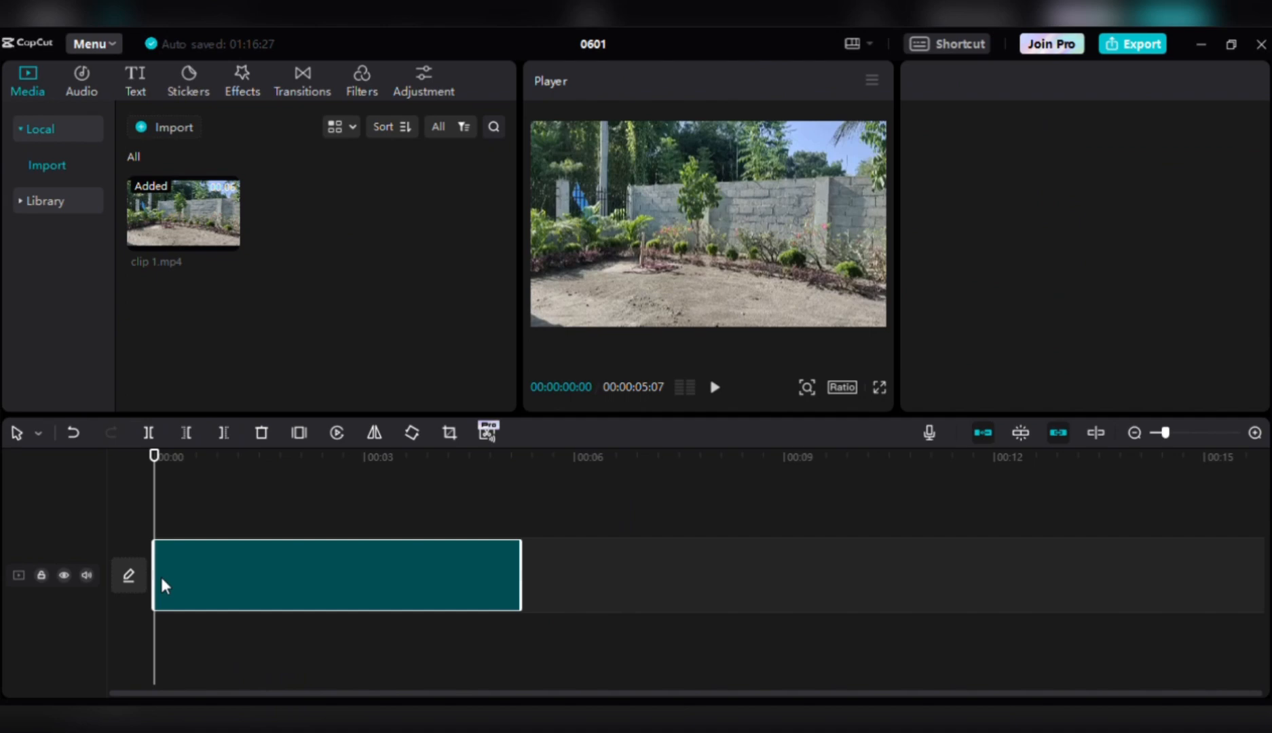
Step: Add a default text layer above clip 1.mp4 and extend it to the clip's full length
key("space")
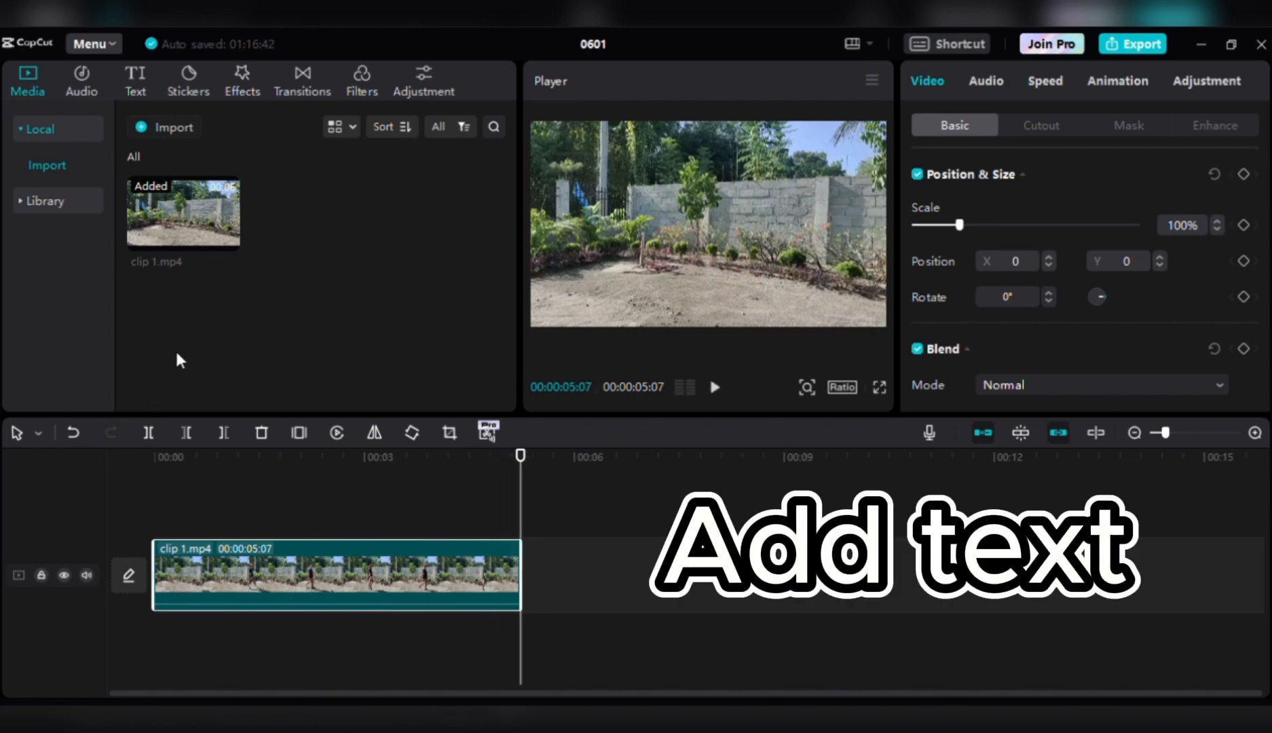
left_click(137, 76)
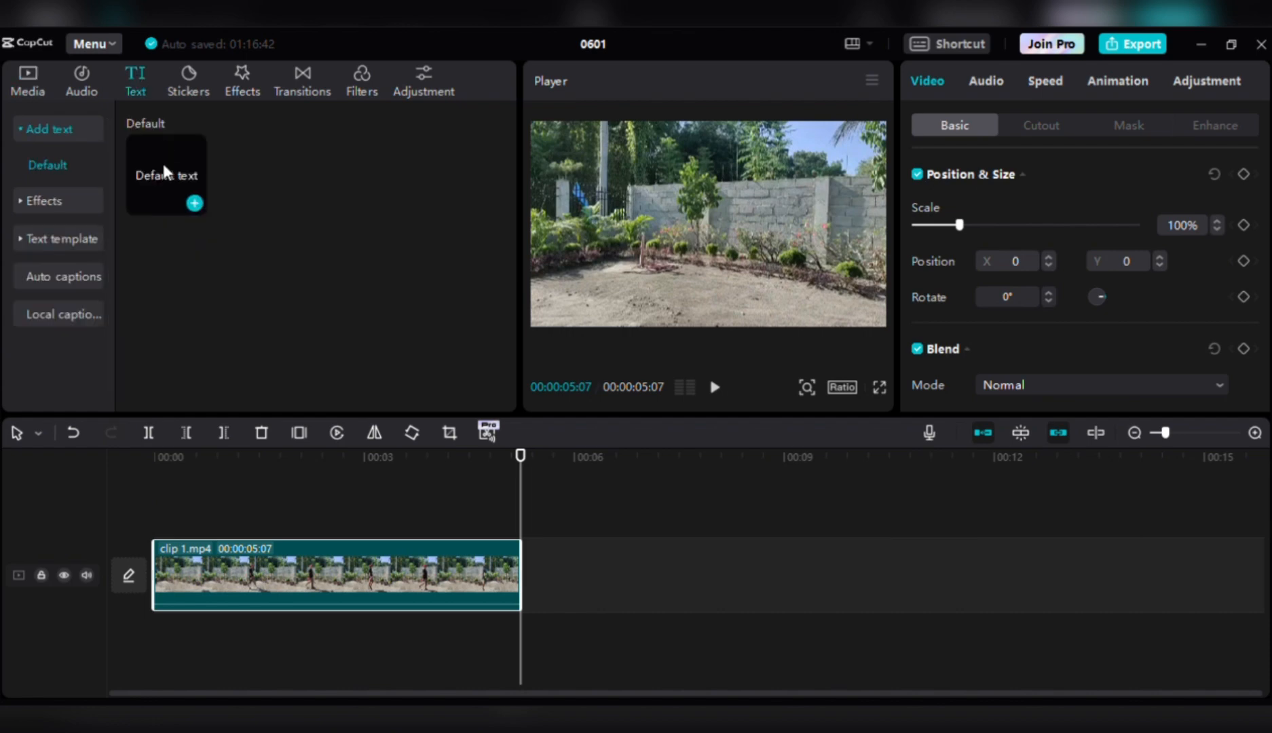
left_click_drag(162, 165, 194, 603)
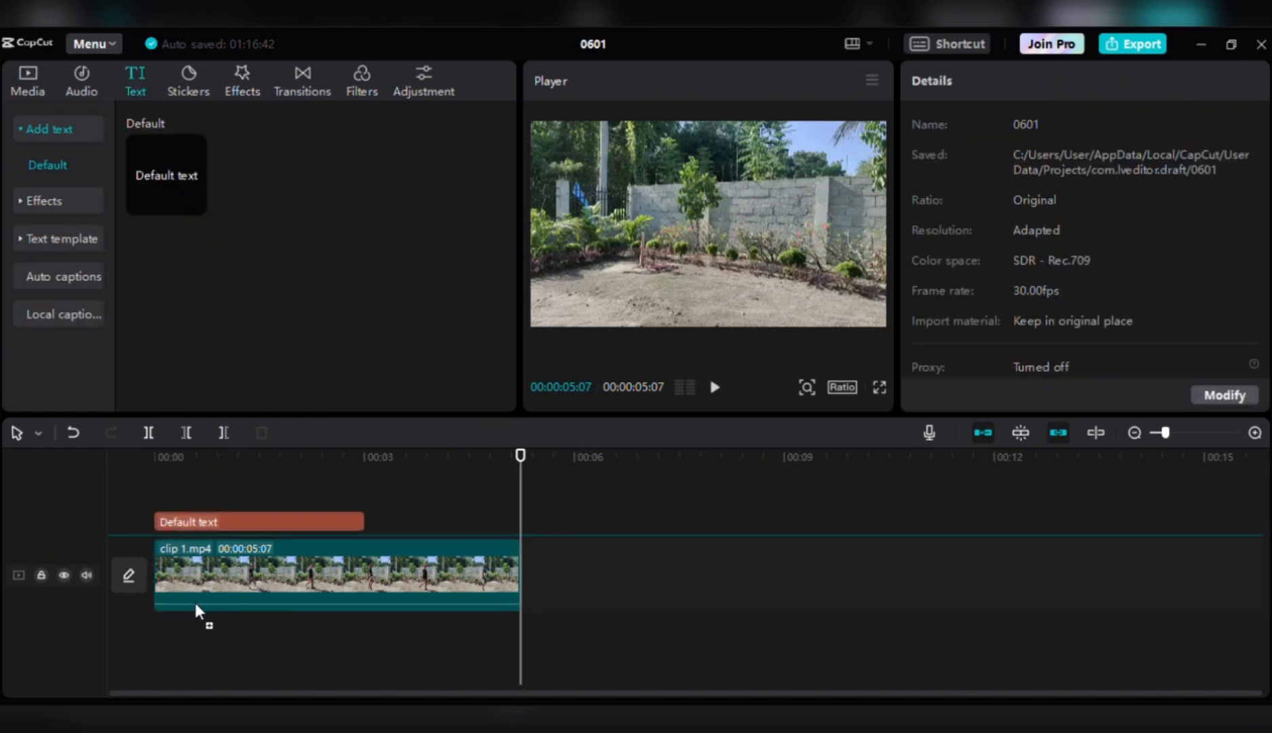
left_click(164, 520)
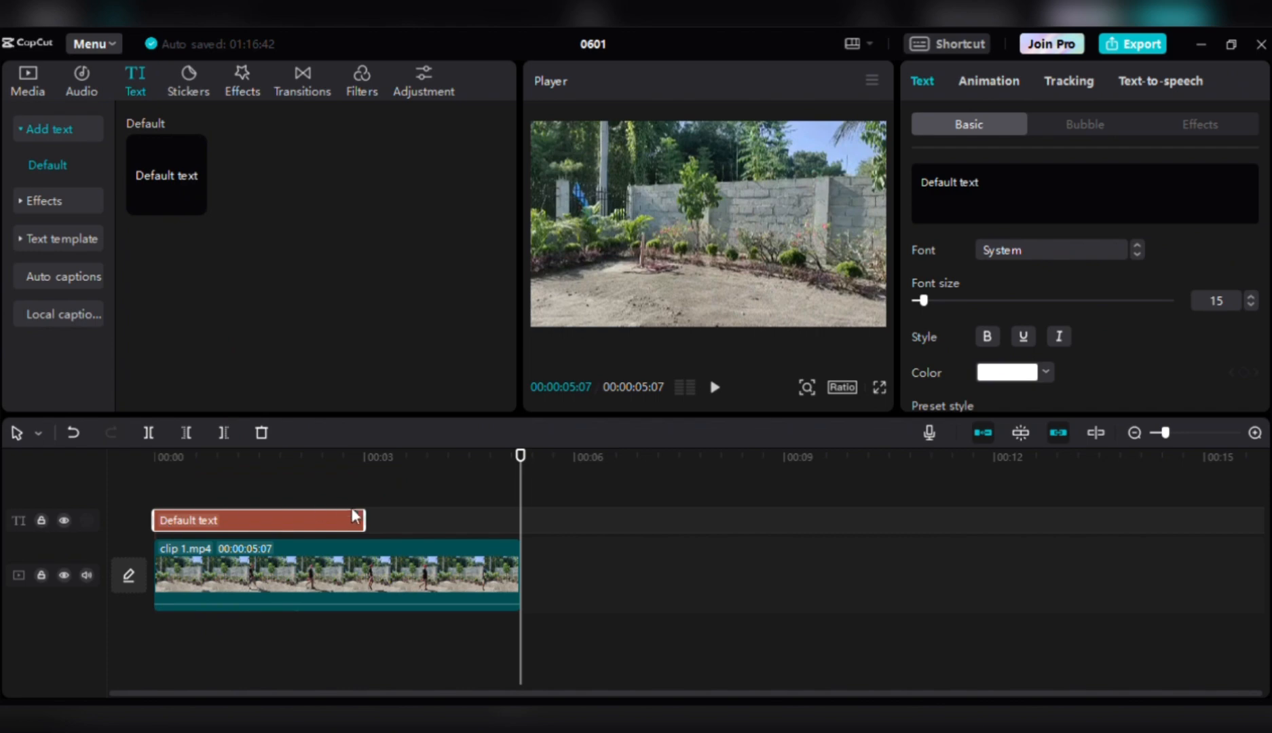
left_click_drag(375, 530, 525, 537)
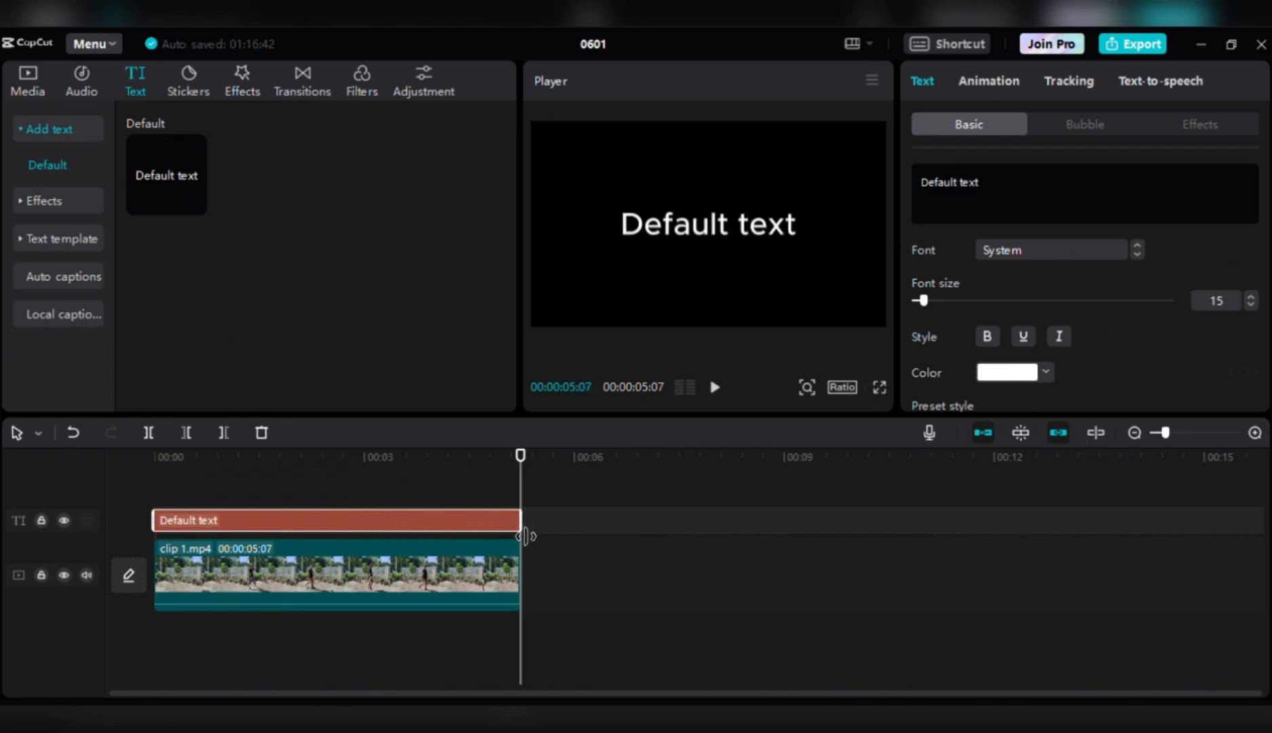
Step: Replace the default text with SUBSCRIBE and enlarge it across most of the frame's width
left_click(494, 487)
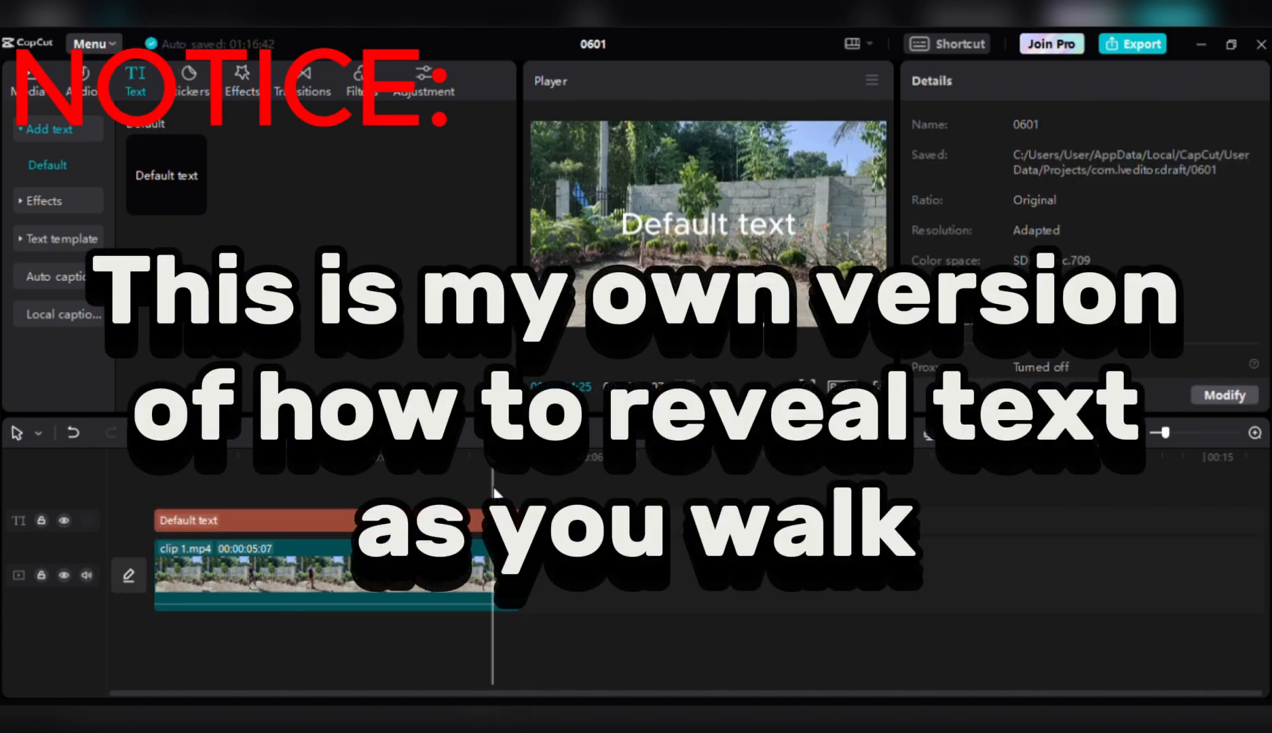
left_click(468, 520)
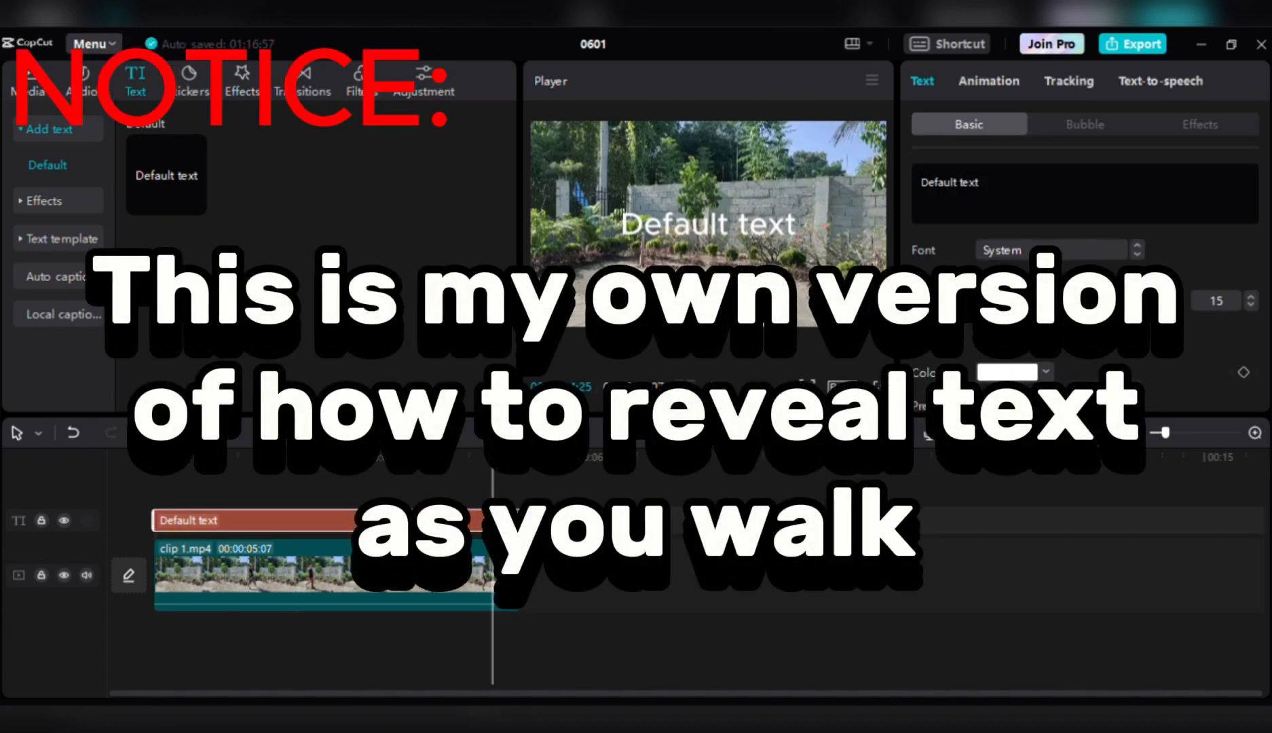
left_click(979, 176)
key("BackSpace")
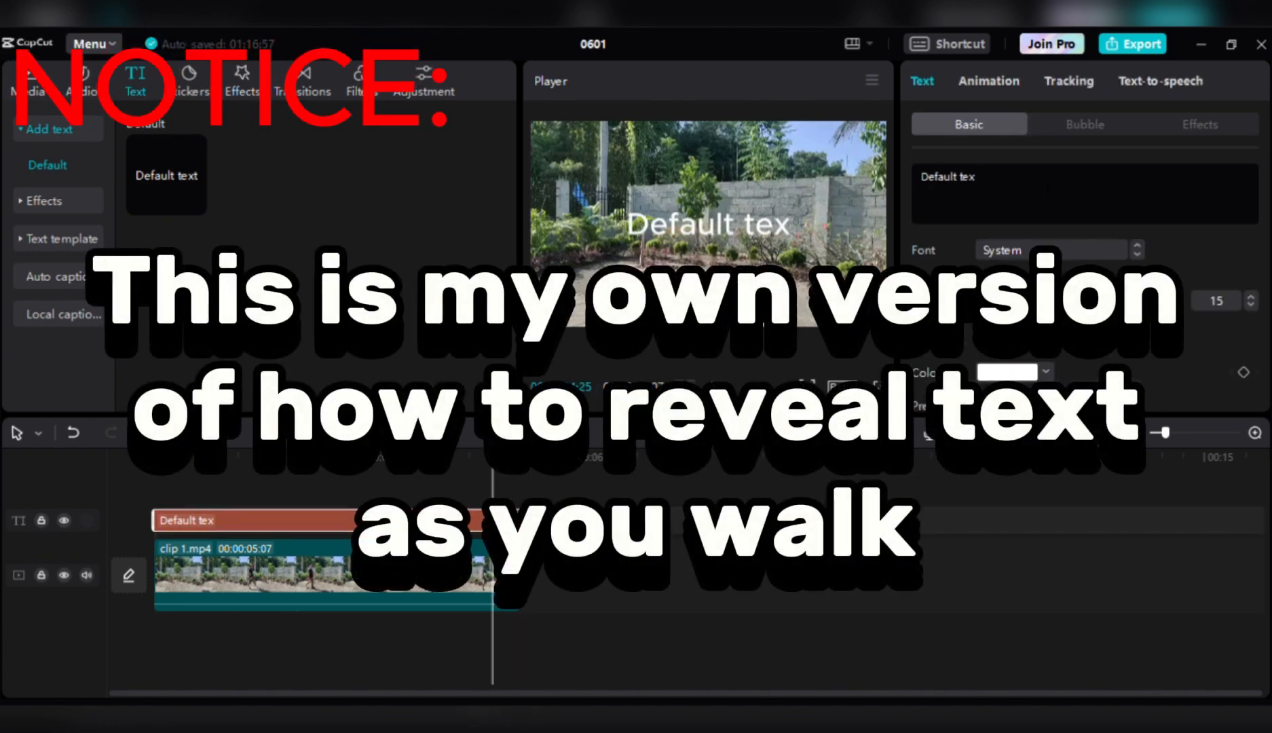
key("BackSpace")
key("BackSpace")
key("BackSpace")
key("BackSpace")
key("BackSpace")
key("BackSpace")
key("BackSpace")
key("BackSpace")
key("BackSpace")
key("BackSpace")
key("BackSpace")
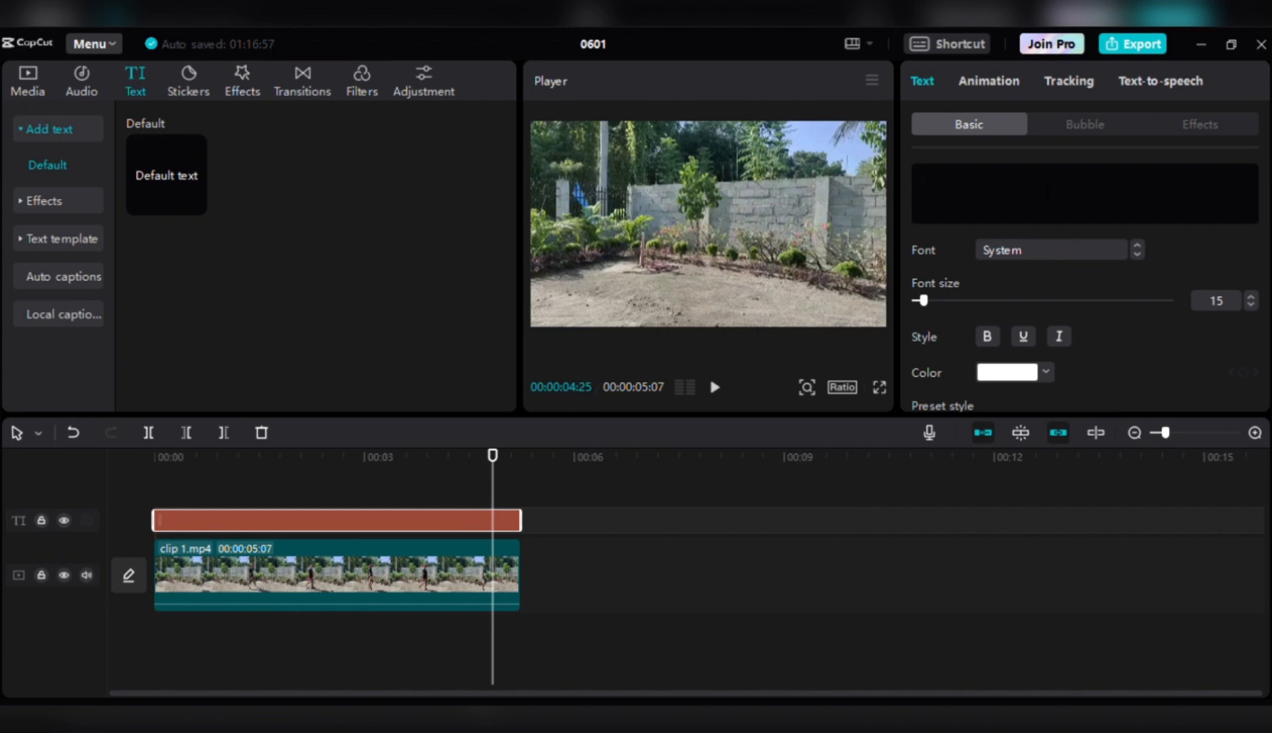
type("SUBSCRI")
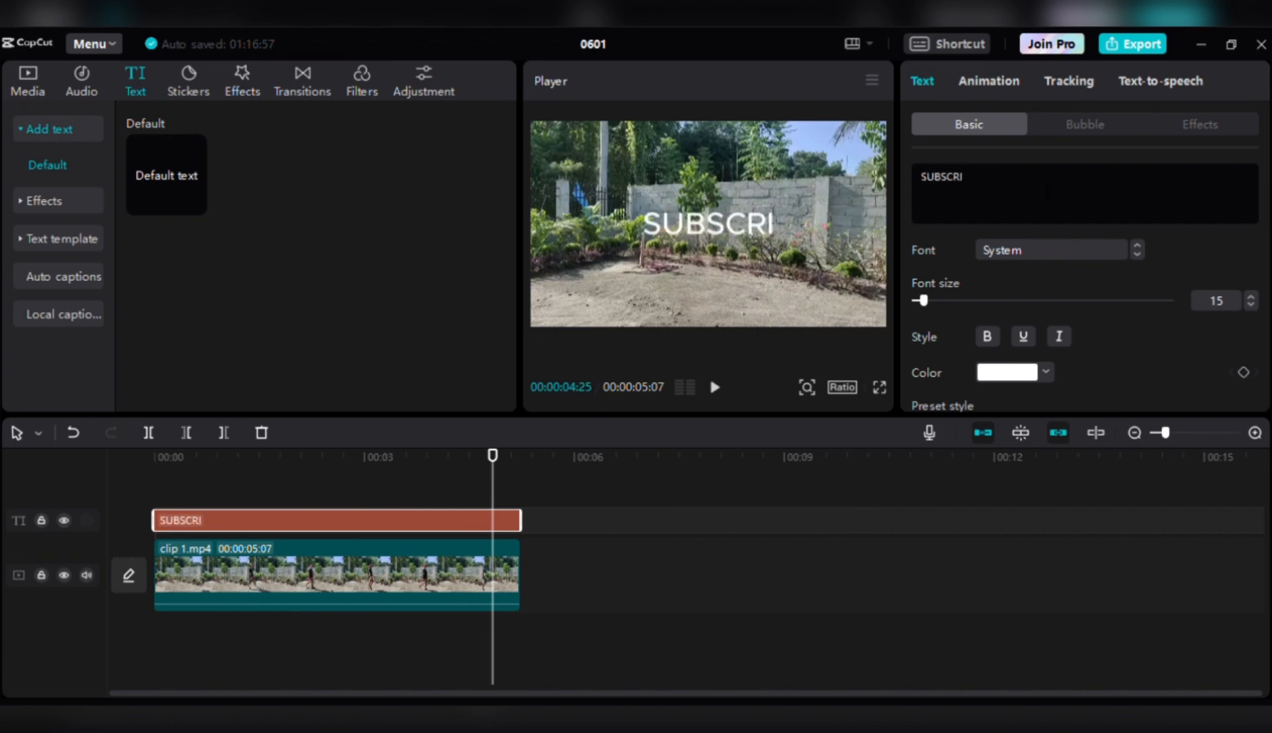
type("BE")
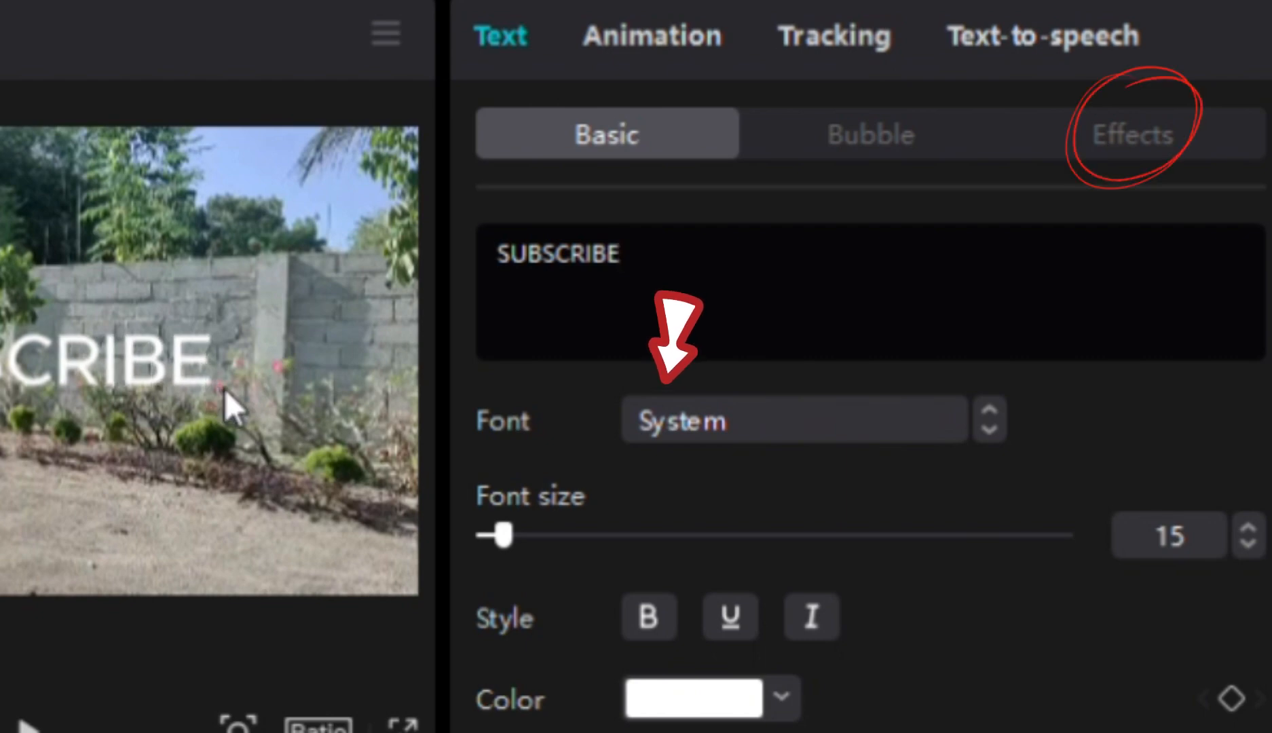
left_click_drag(225, 388, 304, 412)
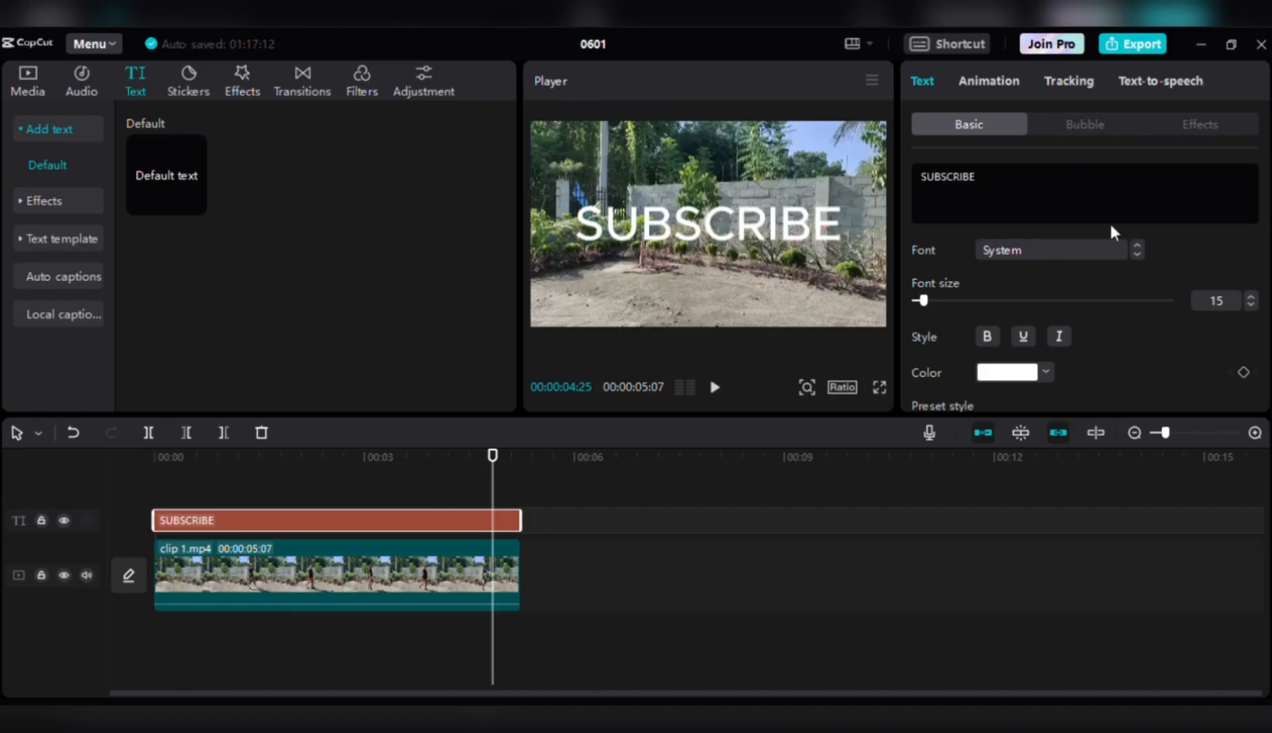
Step: Apply a white text effect with a dark outline to the SUBSCRIBE text
scroll(1111, 227, "down", 2)
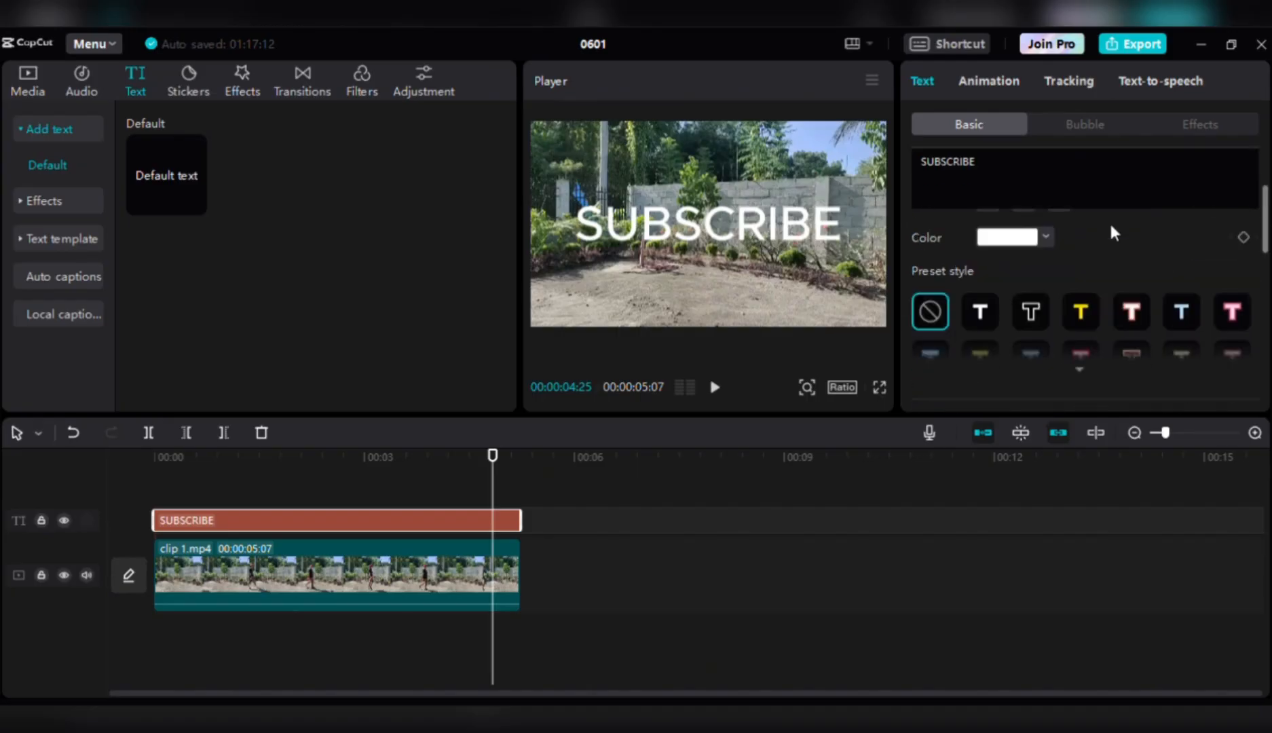
scroll(1112, 231, "up", 2)
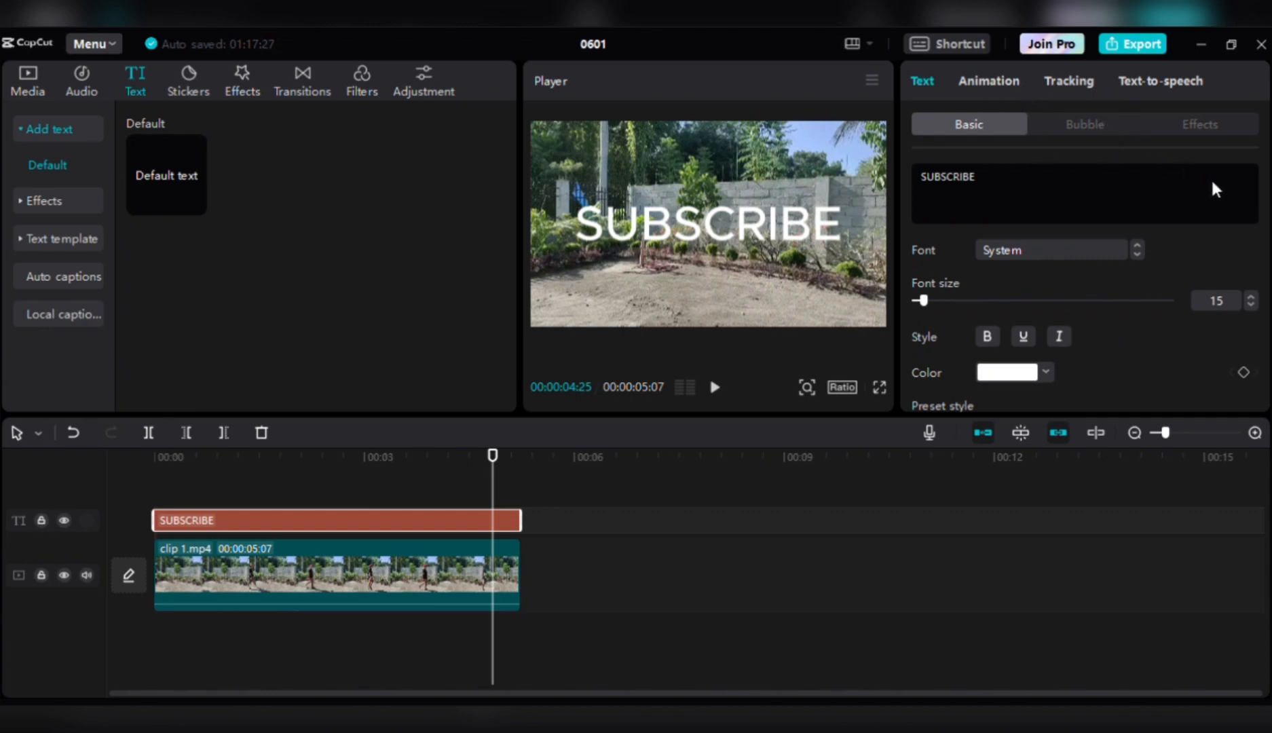
scroll(1130, 257, "down", 5)
scroll(1130, 258, "up", 3)
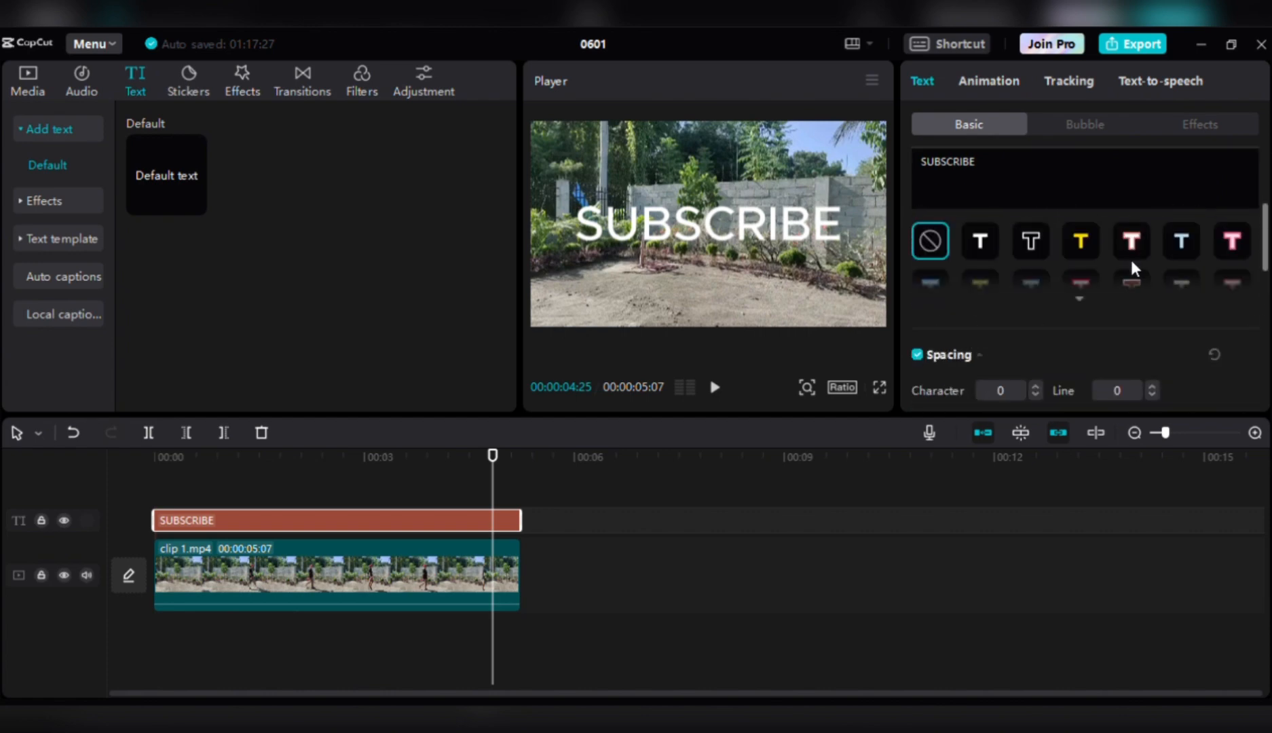
left_click(1030, 124)
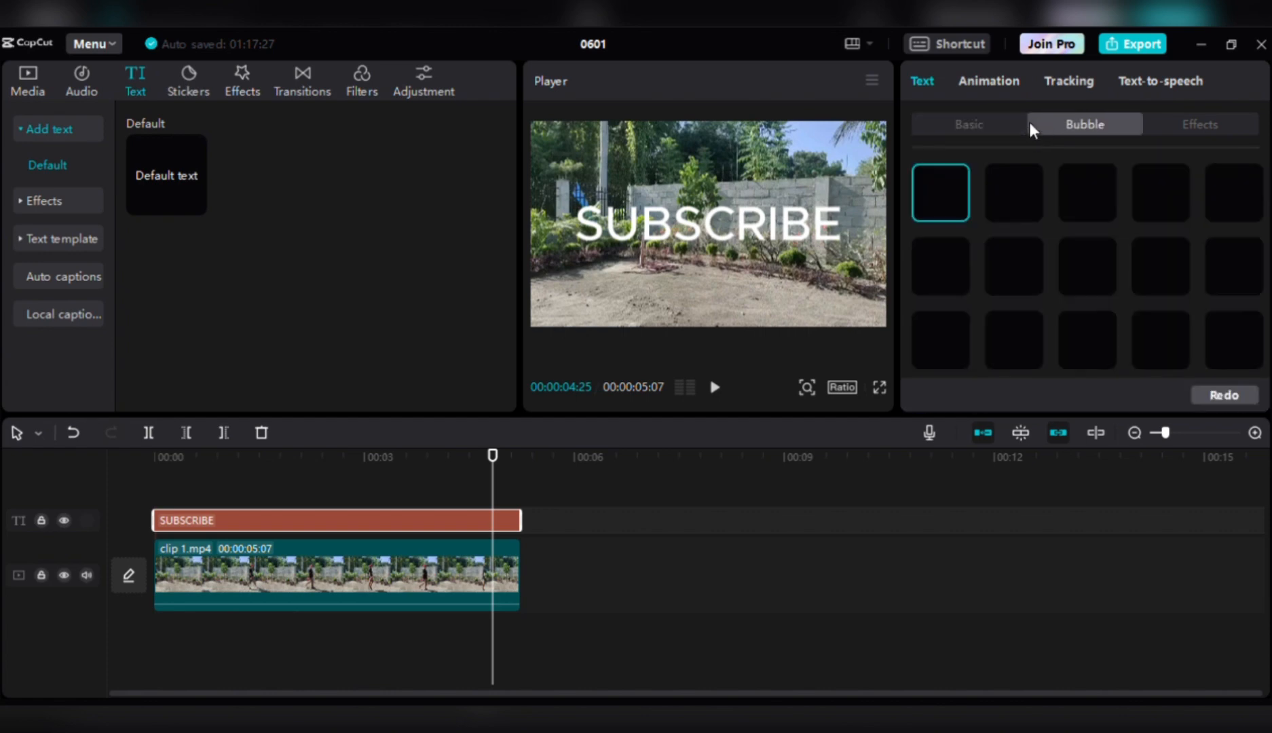
left_click(1255, 119)
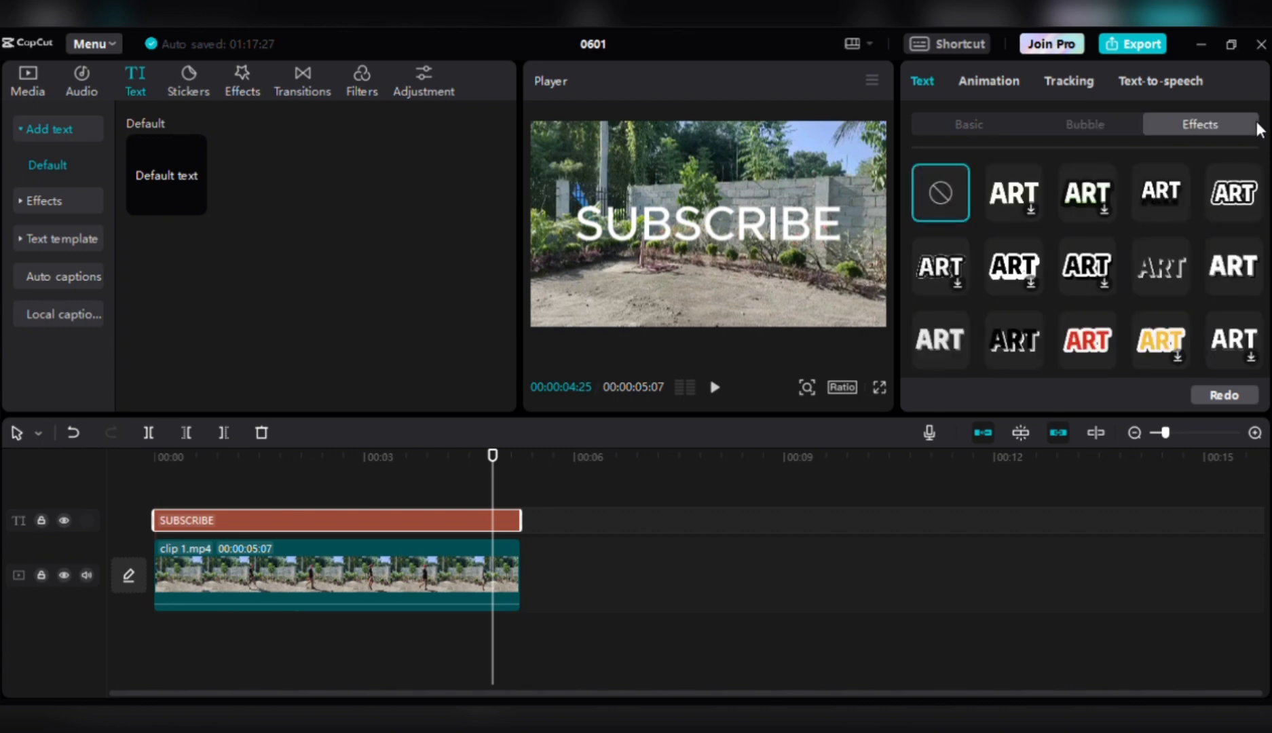
scroll(1168, 244, "down", 3)
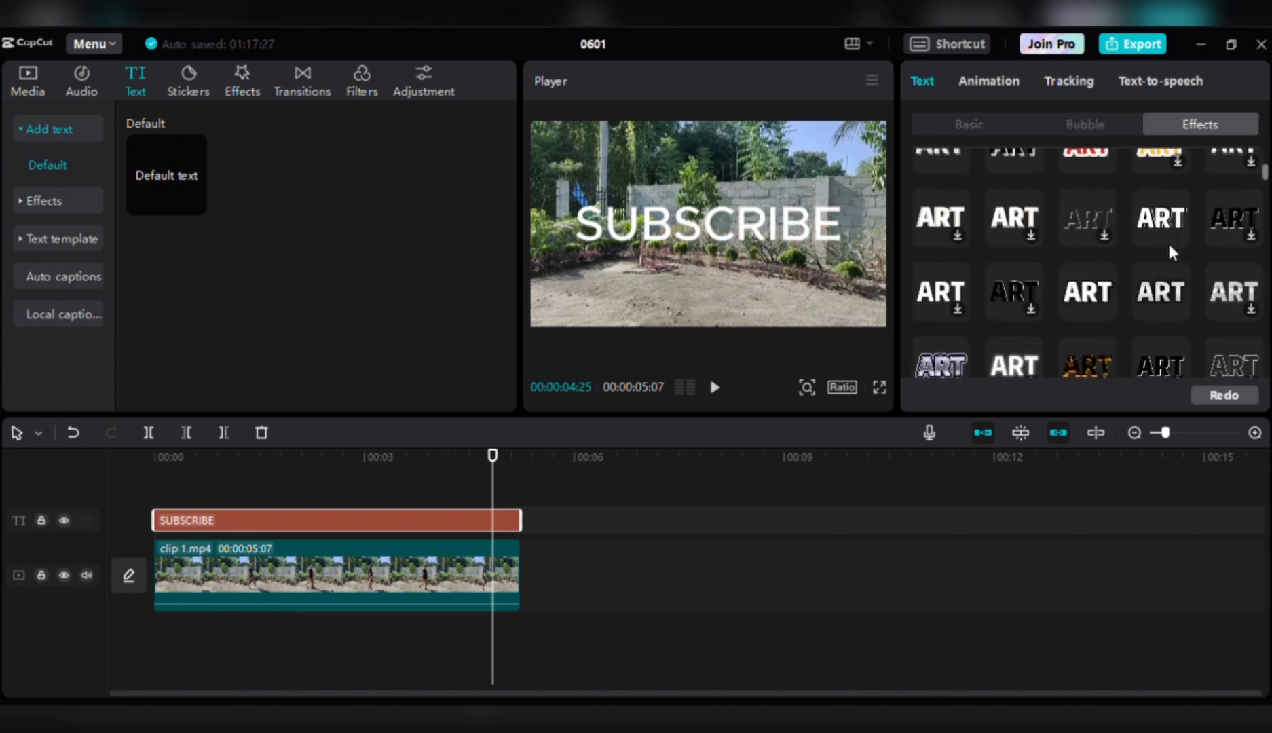
scroll(1168, 240, "up", 3)
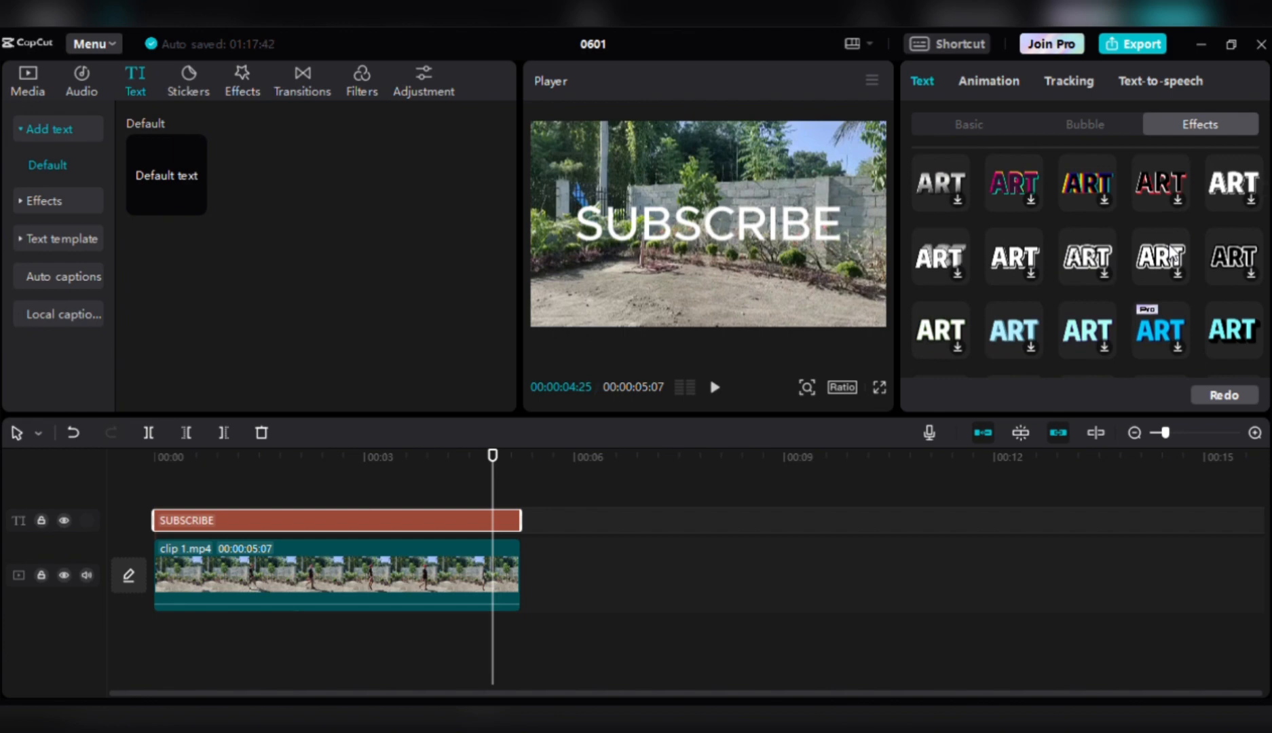
scroll(1172, 252, "down", 2)
scroll(1170, 251, "down", 2)
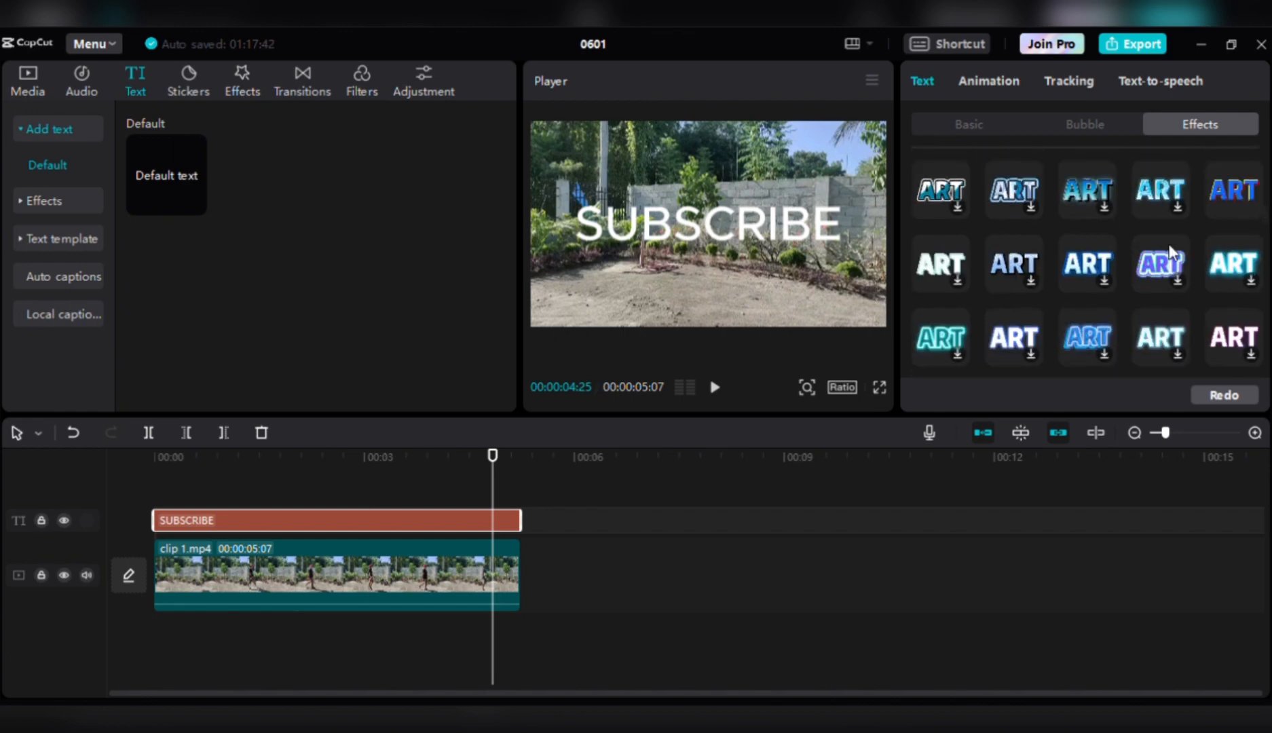
scroll(1169, 252, "down", 3)
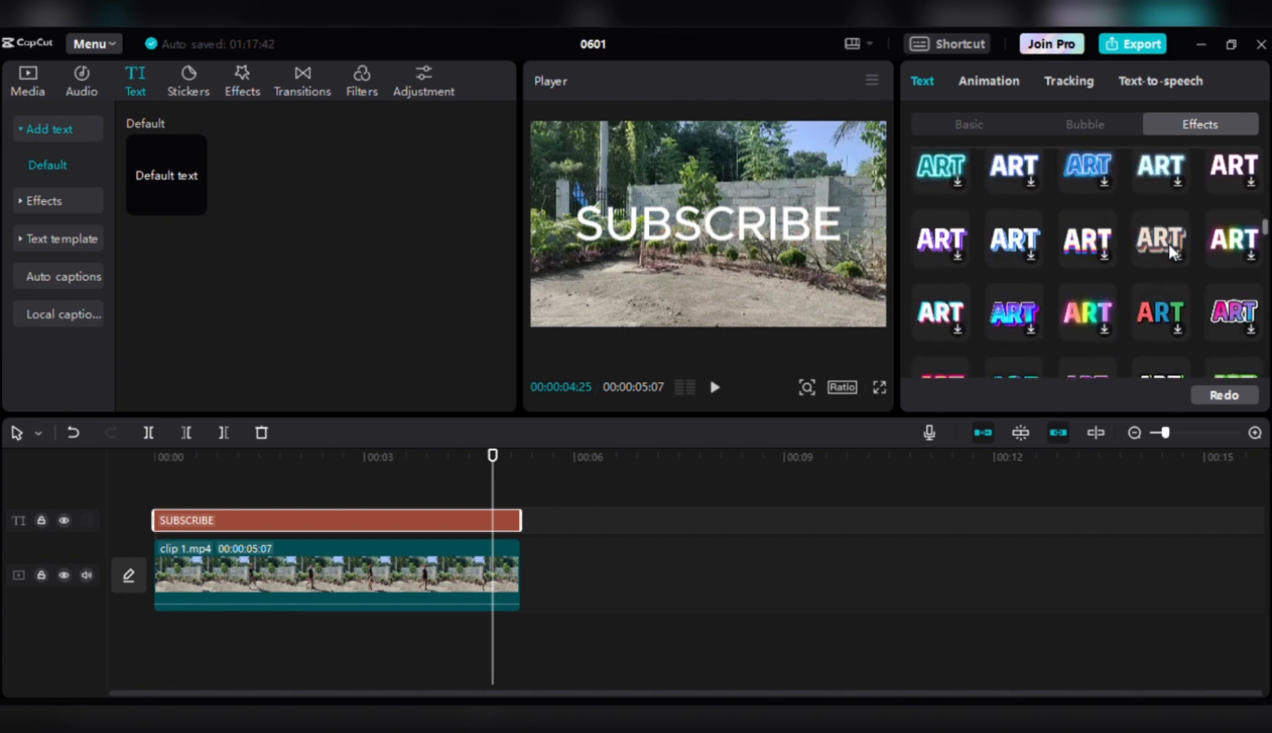
scroll(1169, 251, "up", 3)
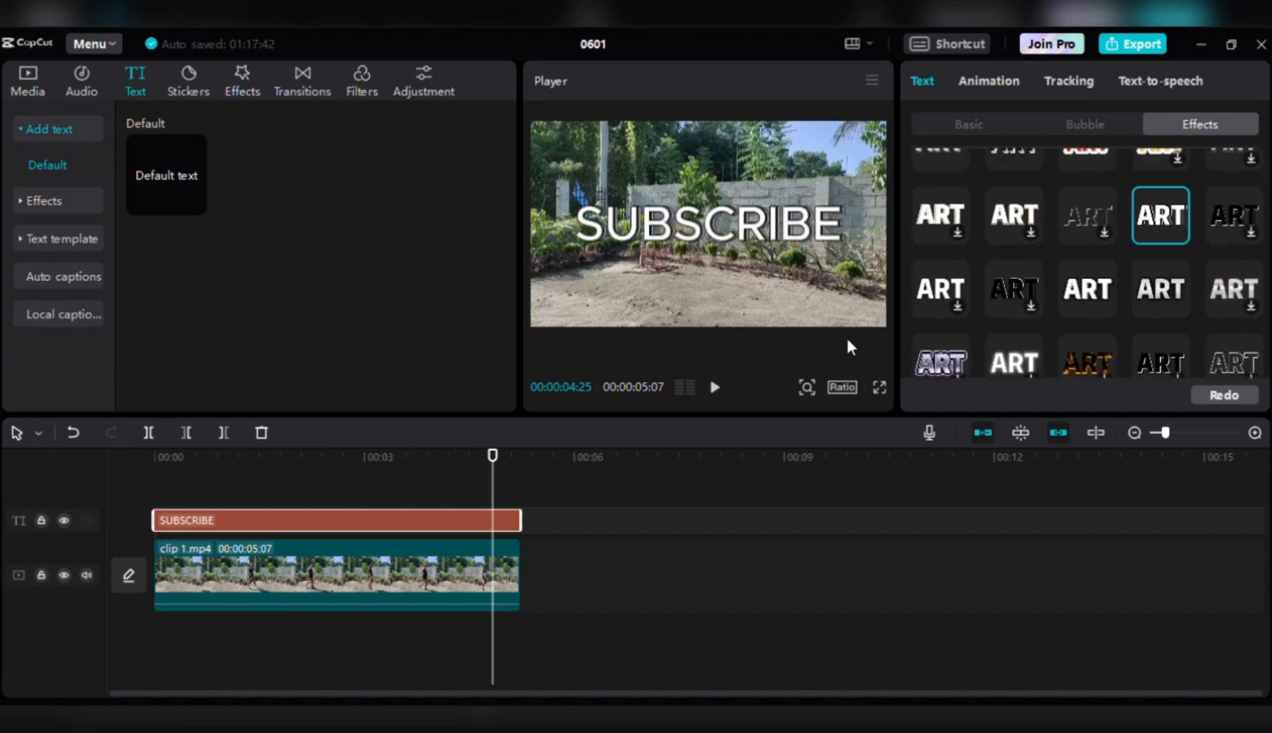
Step: Export the video with the SUBSCRIBE text overlay
left_click(800, 467)
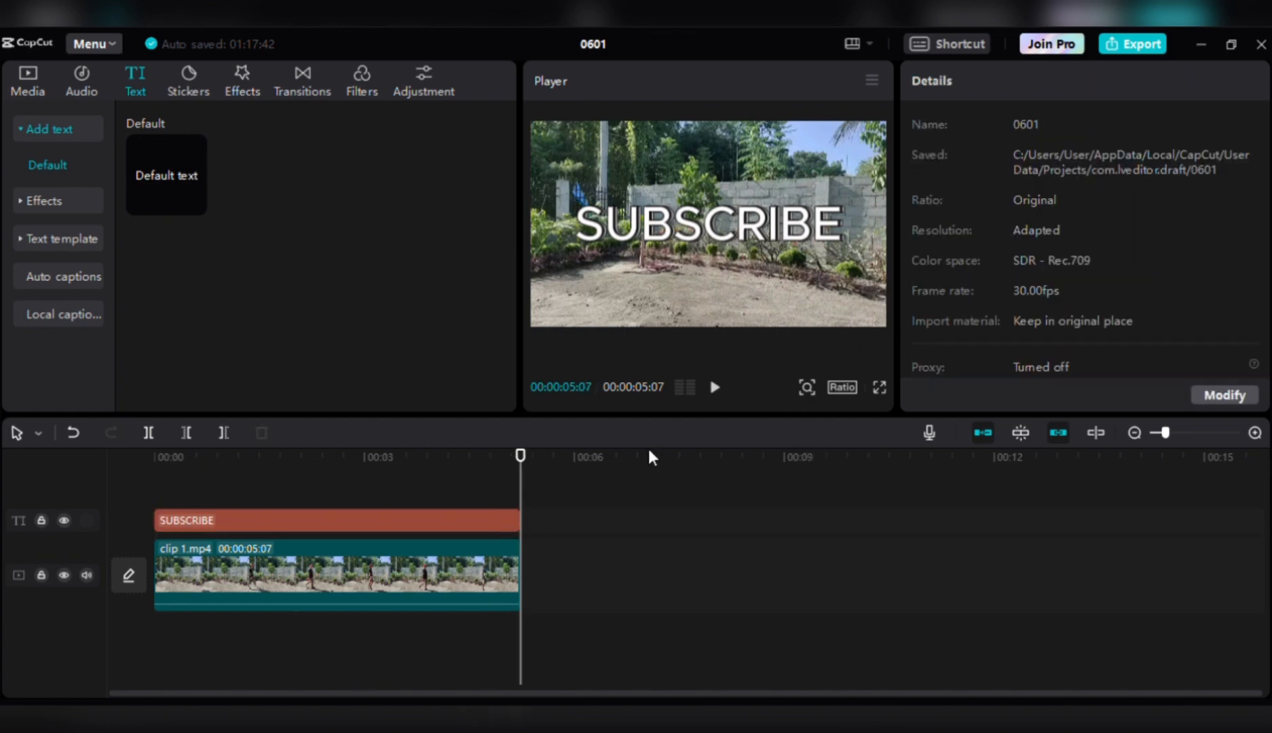
left_click(1133, 44)
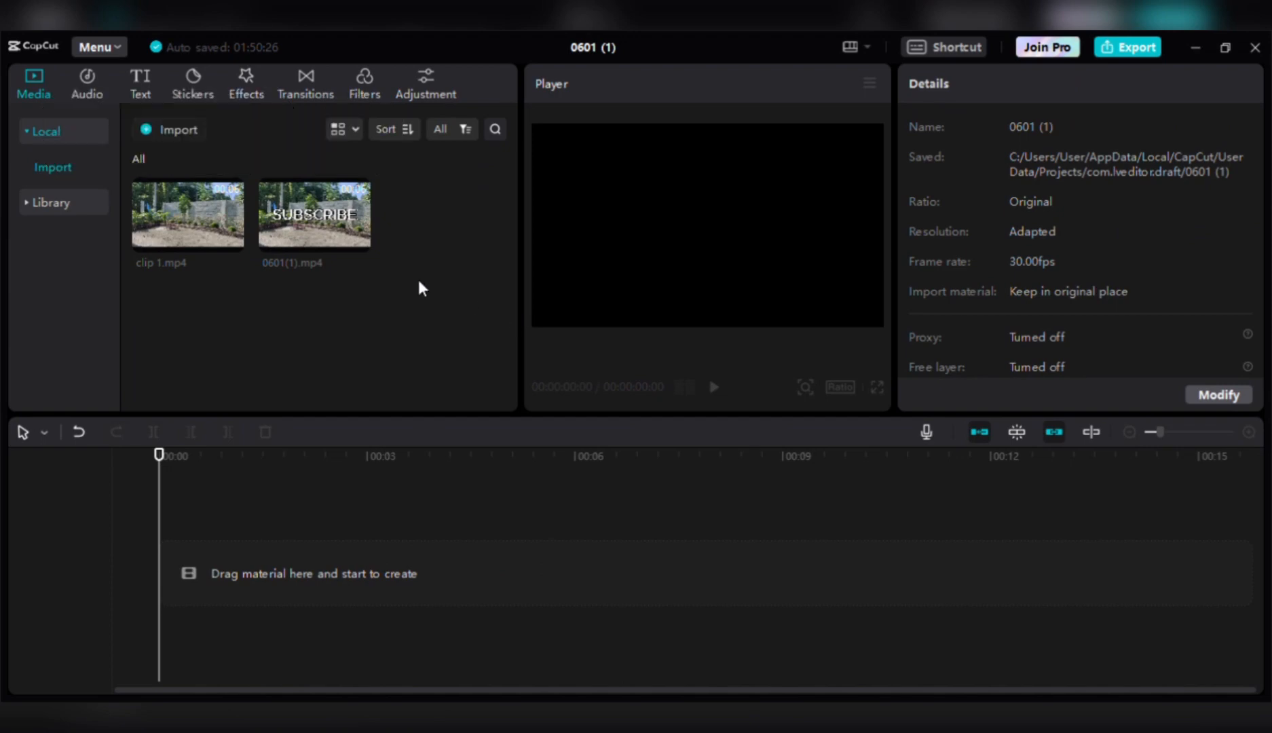
Step: Place clip 1.mp4 at the start of the main track and stack 0601(1).mp4 directly above it
mouse_move(196, 248)
left_click_drag(184, 221, 162, 577)
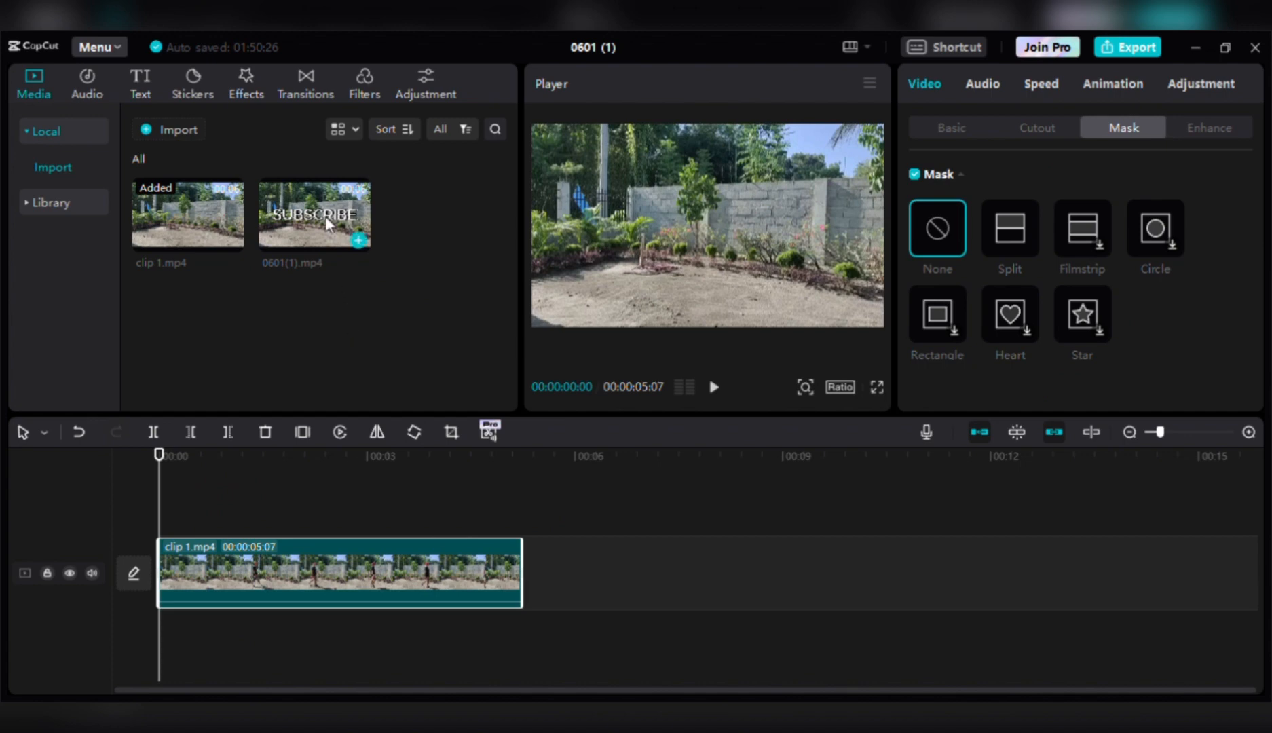
left_click_drag(327, 216, 158, 509)
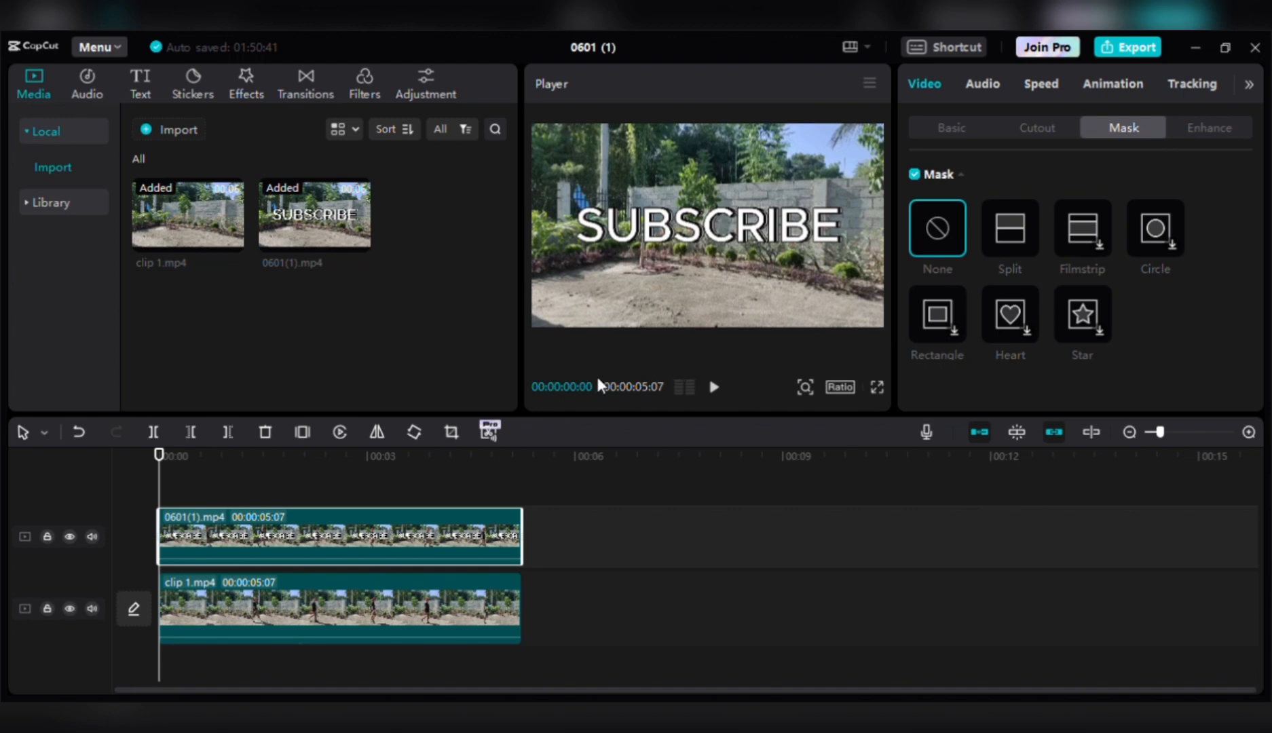
Step: Apply a Split mask to the 0601(1).mp4 overlay clip with the playhead at 00:00:00:29
key("space")
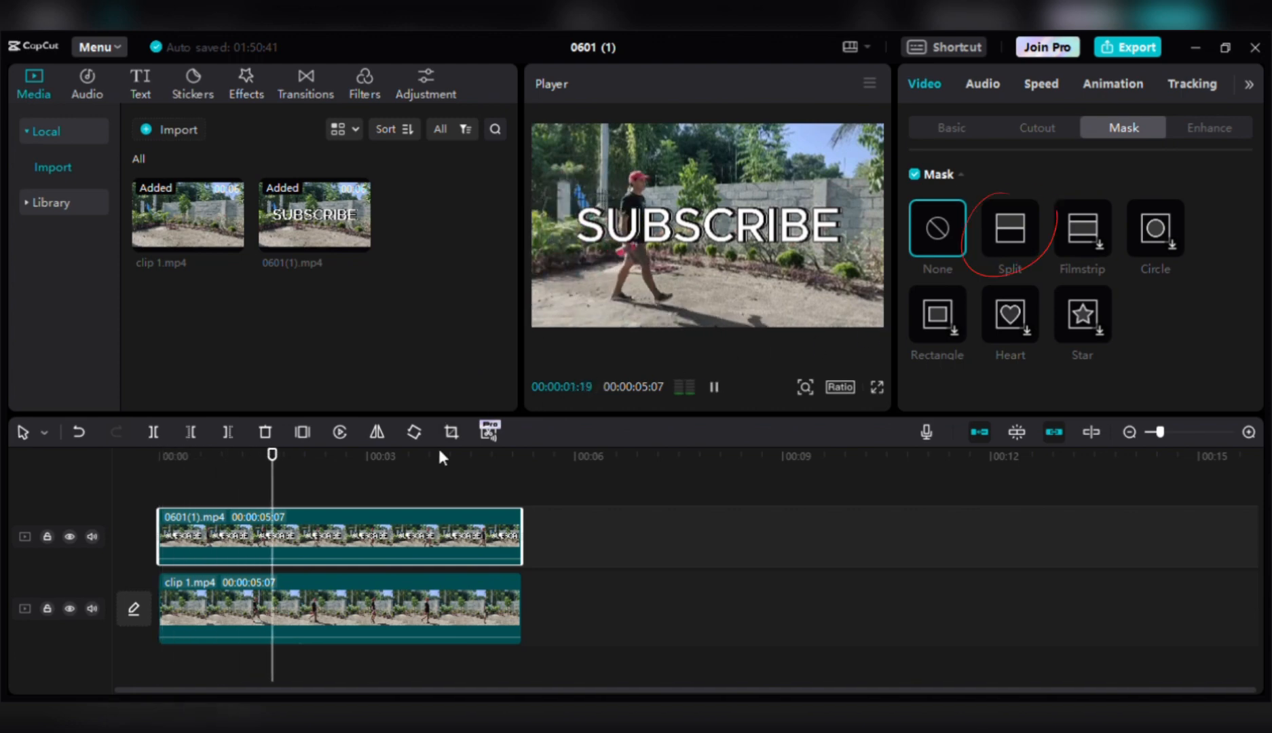
left_click_drag(202, 464, 236, 465)
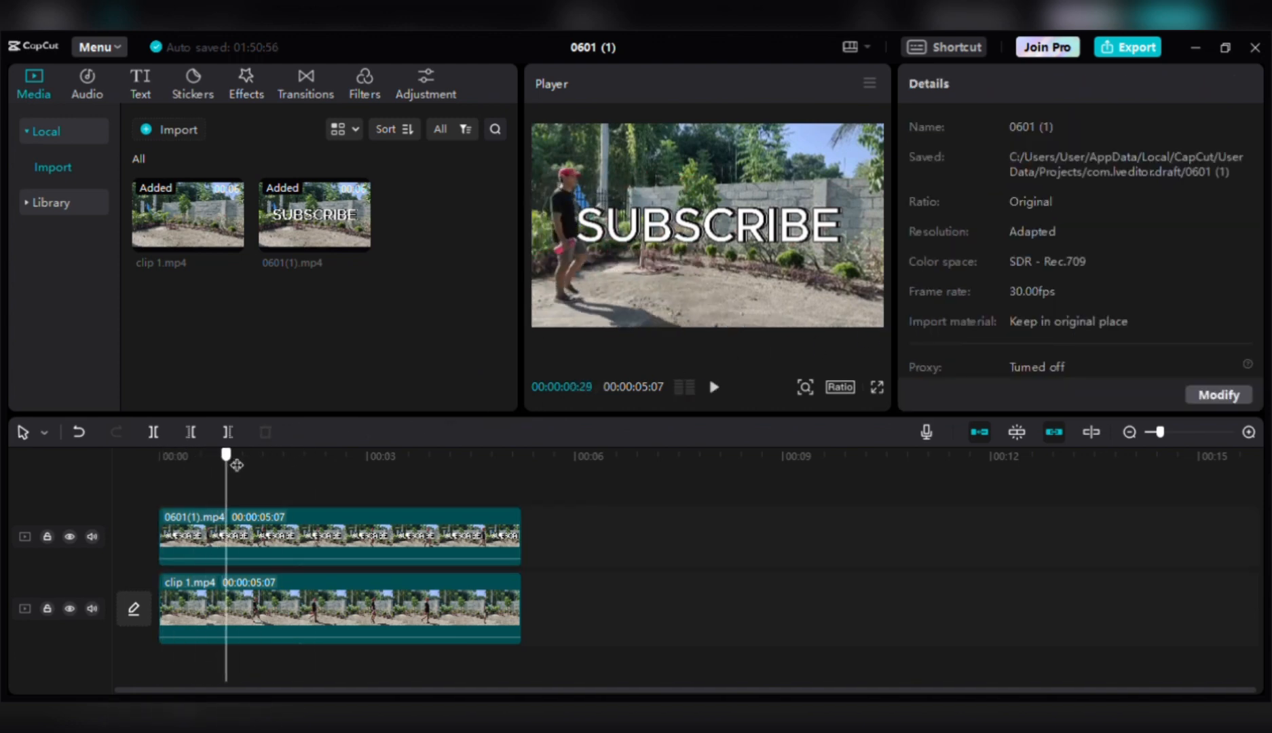
left_click(343, 520)
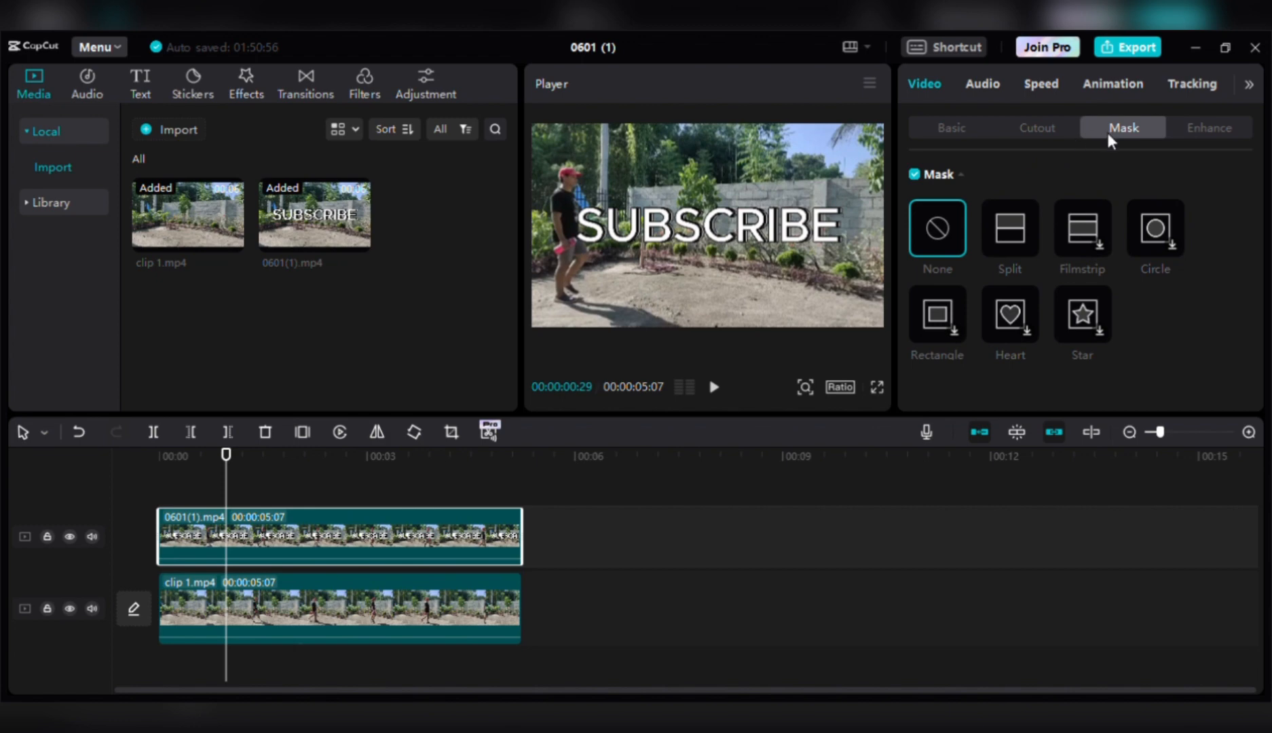
left_click(1016, 221)
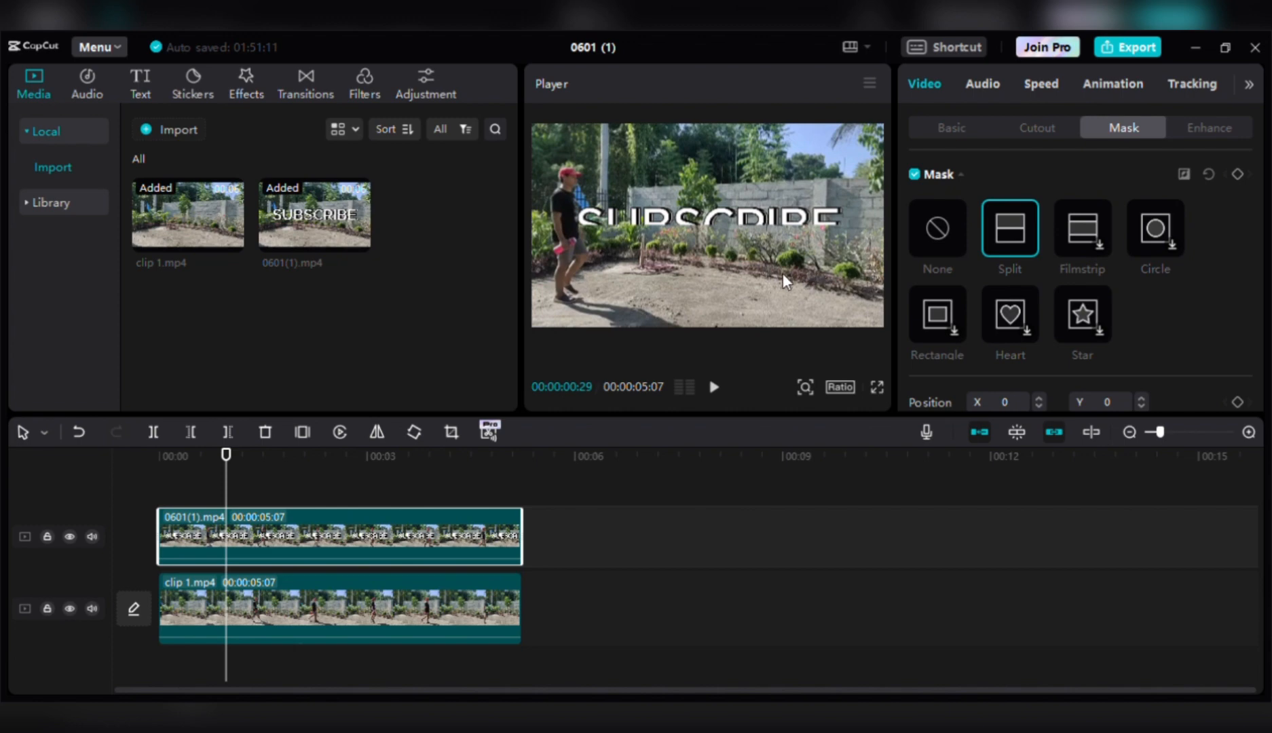
Step: Rotate the split mask's edge to near vertical, move it to X -702, Y -129 at the walking man, and keyframe its position
left_click_drag(709, 254, 722, 253)
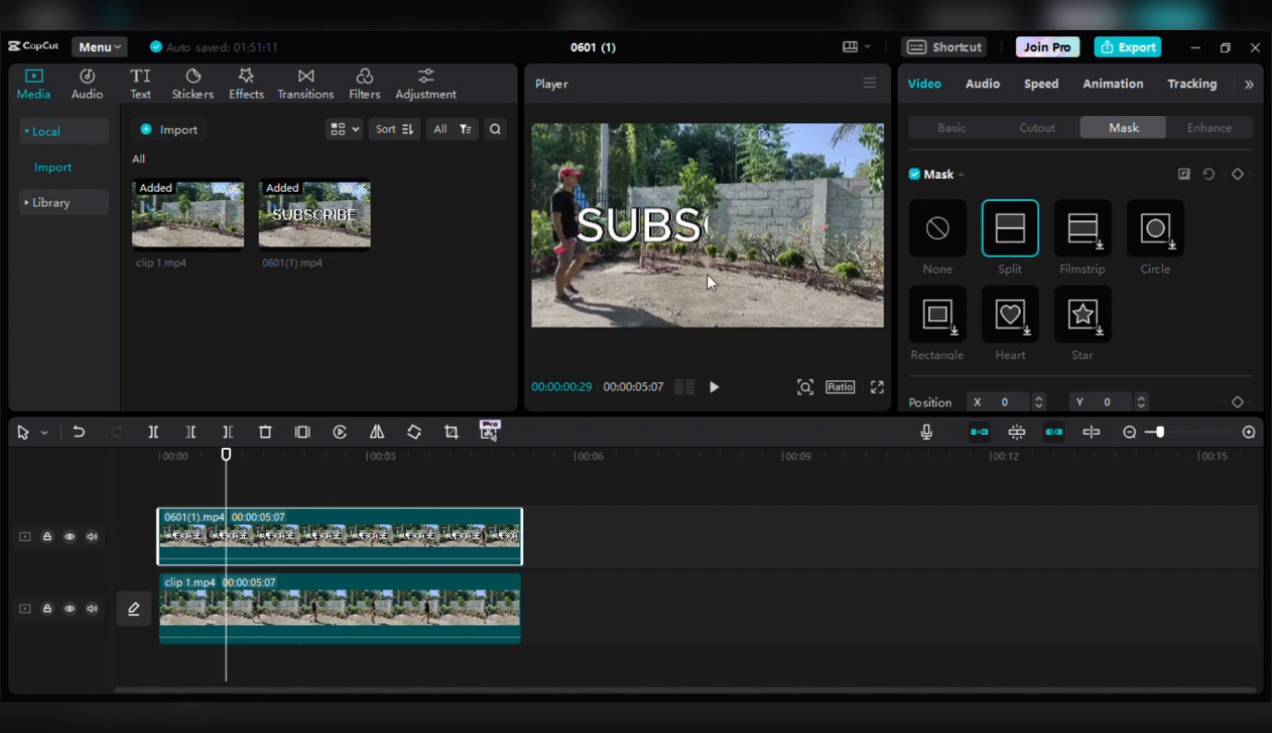
left_click_drag(708, 290, 577, 322)
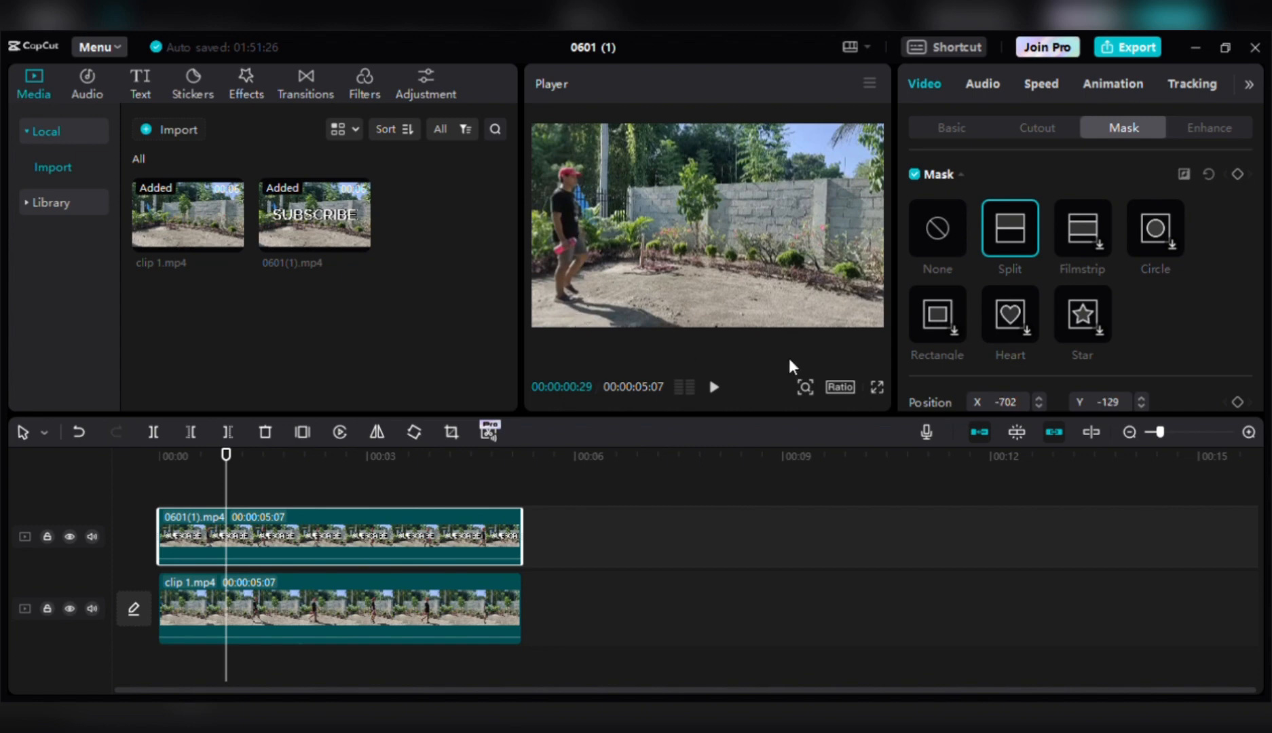
left_click(1236, 401)
Step: Move the split mask with the walking man, keyframing X -612, Y -139 at 00:00:01:06 and X -468, Y -154 at 00:00:01:19
key("space")
key("space")
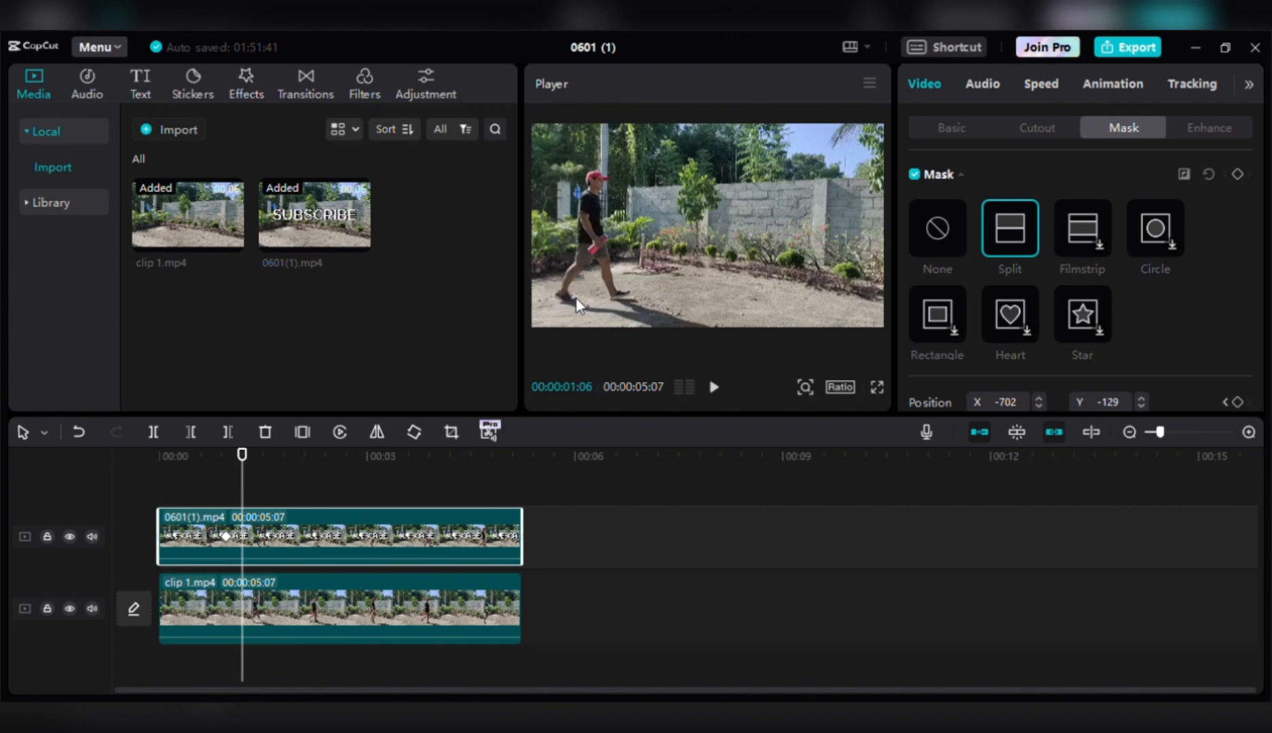
key("space")
key("space")
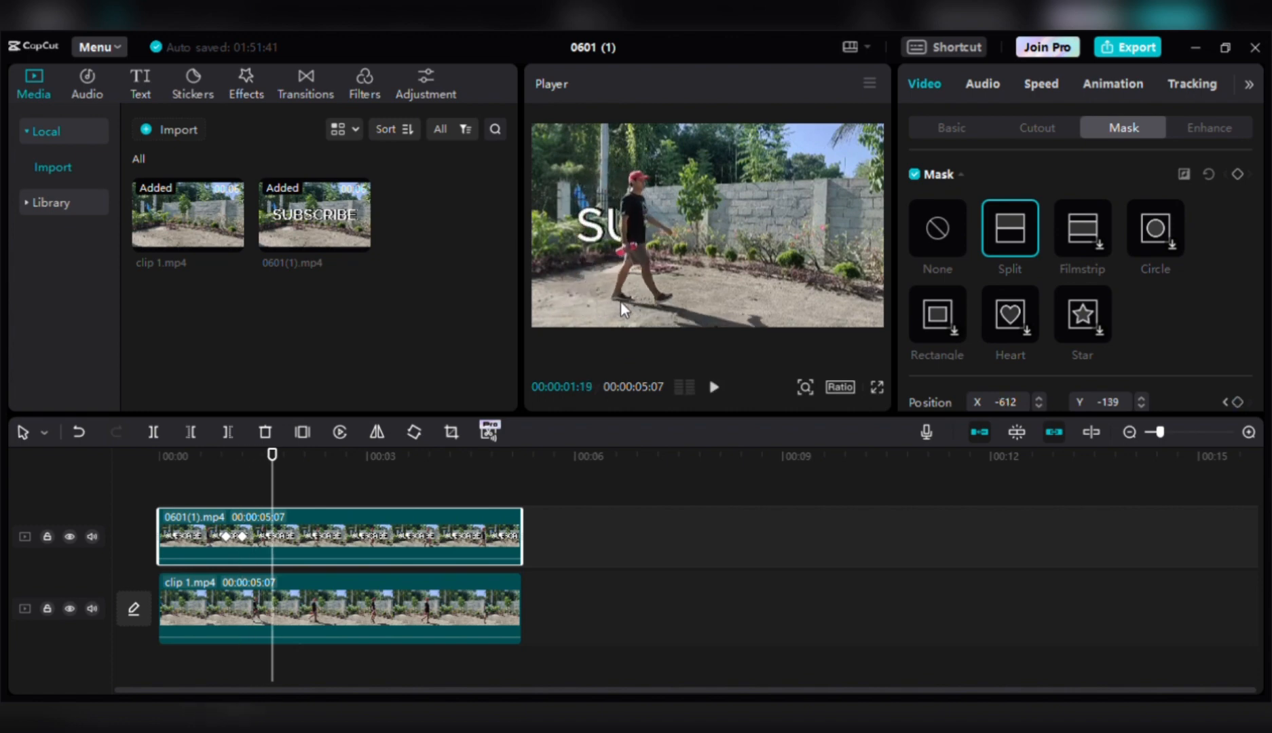
Step: Keyframe the split mask behind the man's body at X -259, Y -169 at 00:00:02:00 and X -50, Y -199 at 00:00:02:13
key("space")
key("space")
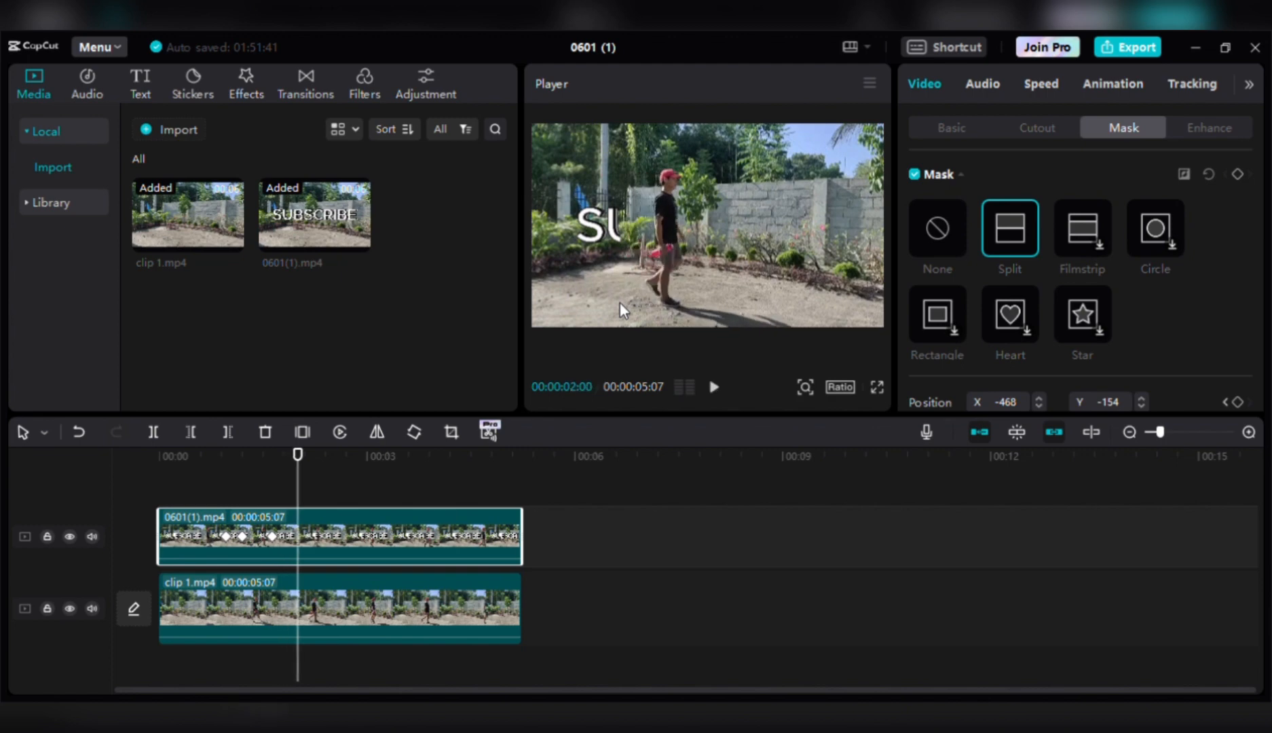
left_click_drag(620, 302, 659, 305)
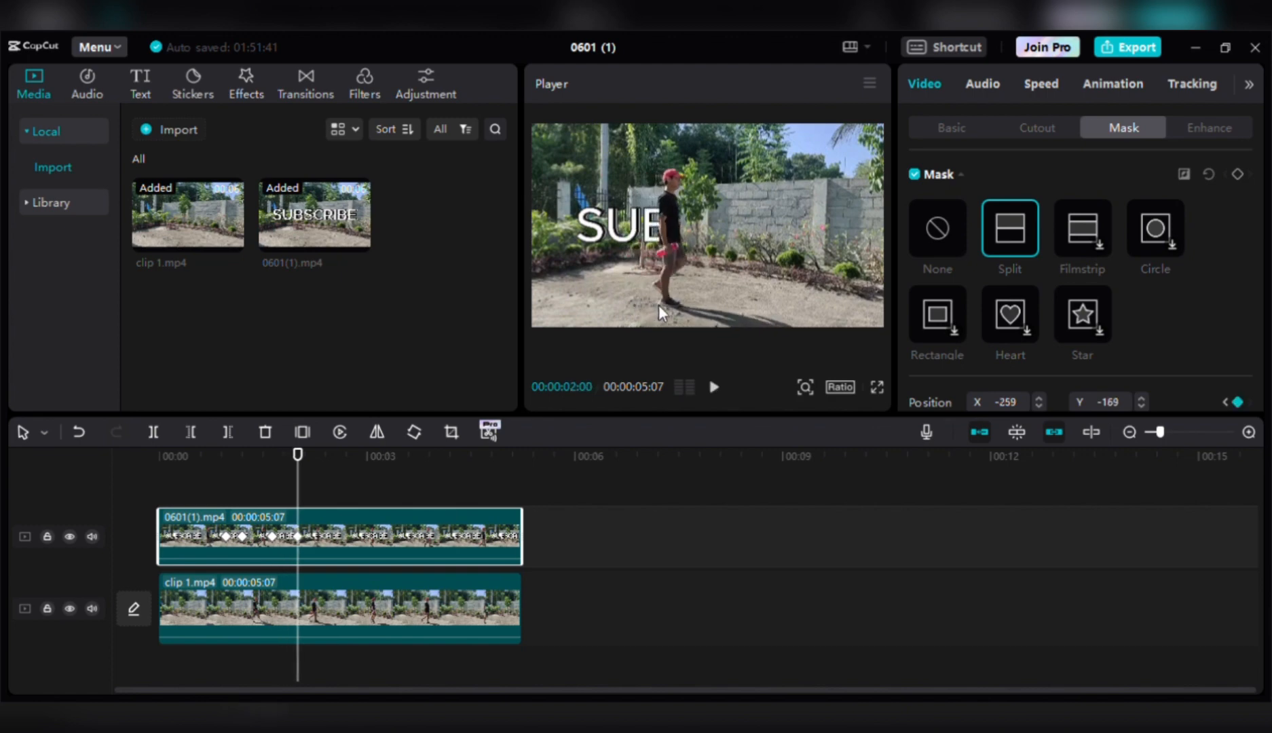
key("space")
key("space")
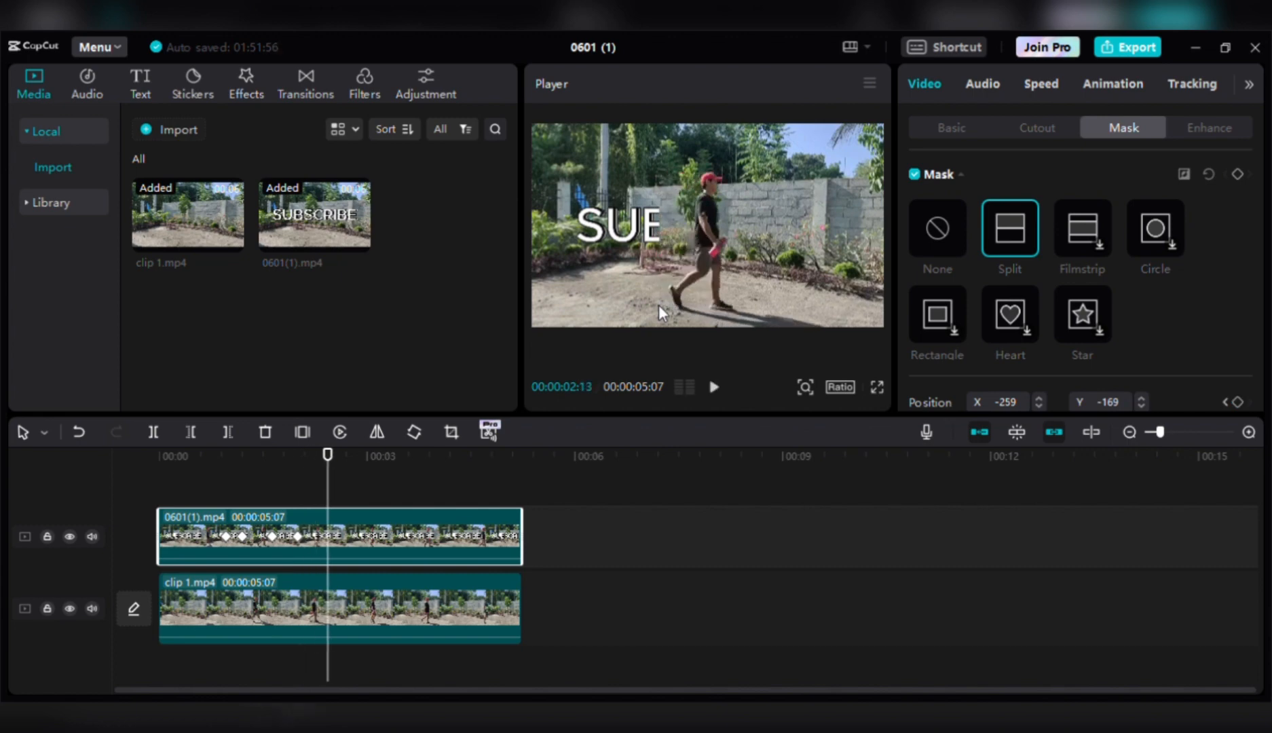
left_click_drag(659, 306, 698, 312)
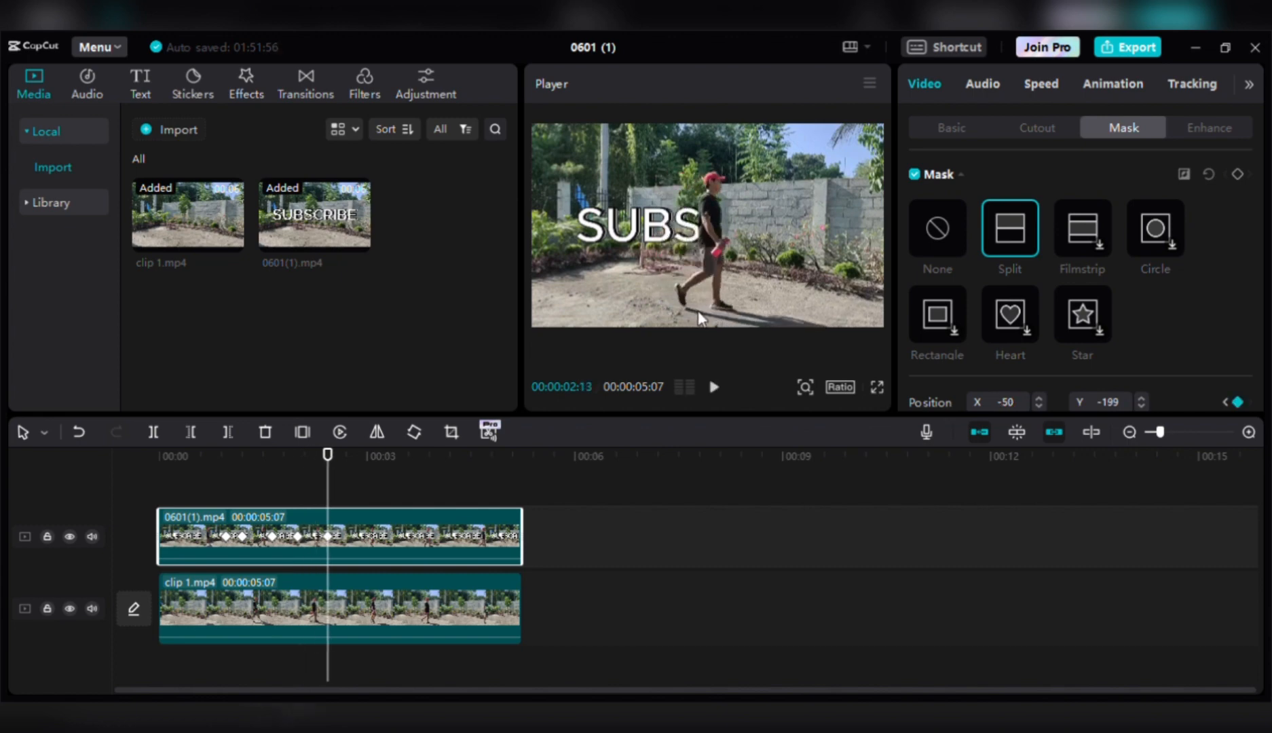
Step: Keep the split mask following the man with position keyframes X 144, Y -224 at 00:00:02:24 and X 323, Y -249 at 00:00:03:06
key("space")
key("space")
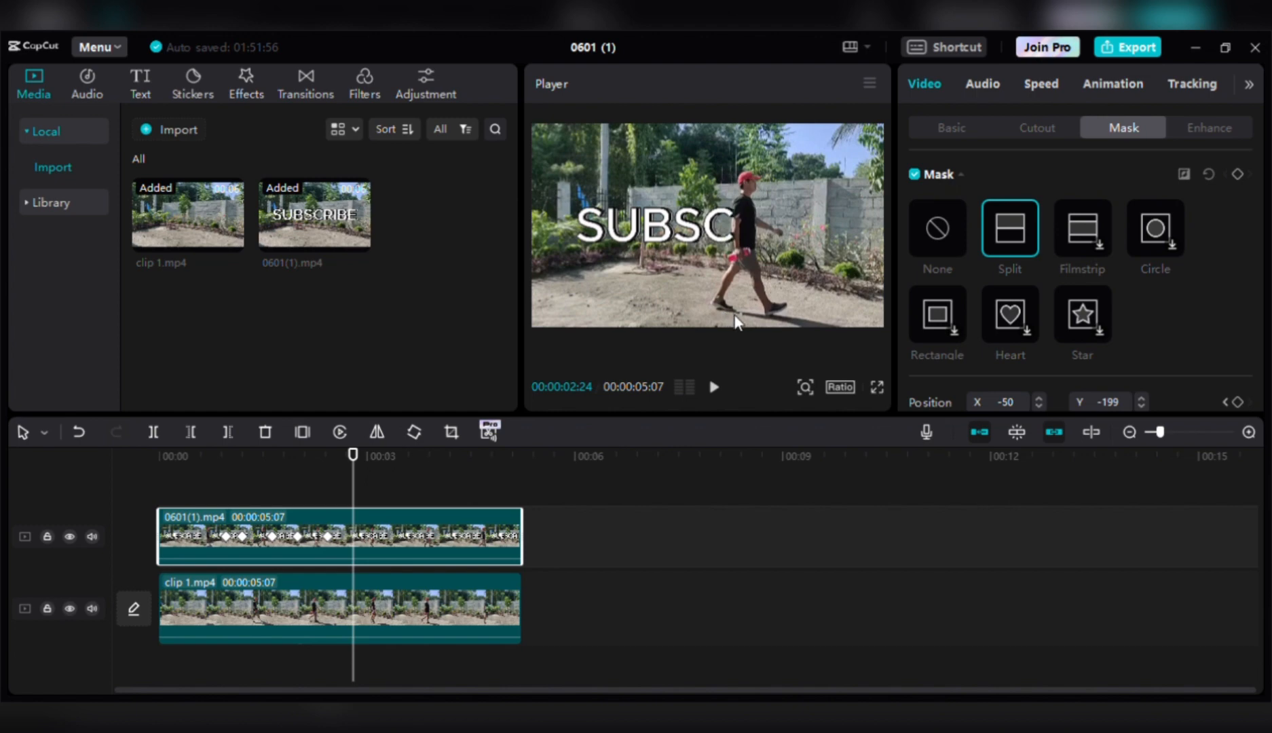
key("space")
key("space")
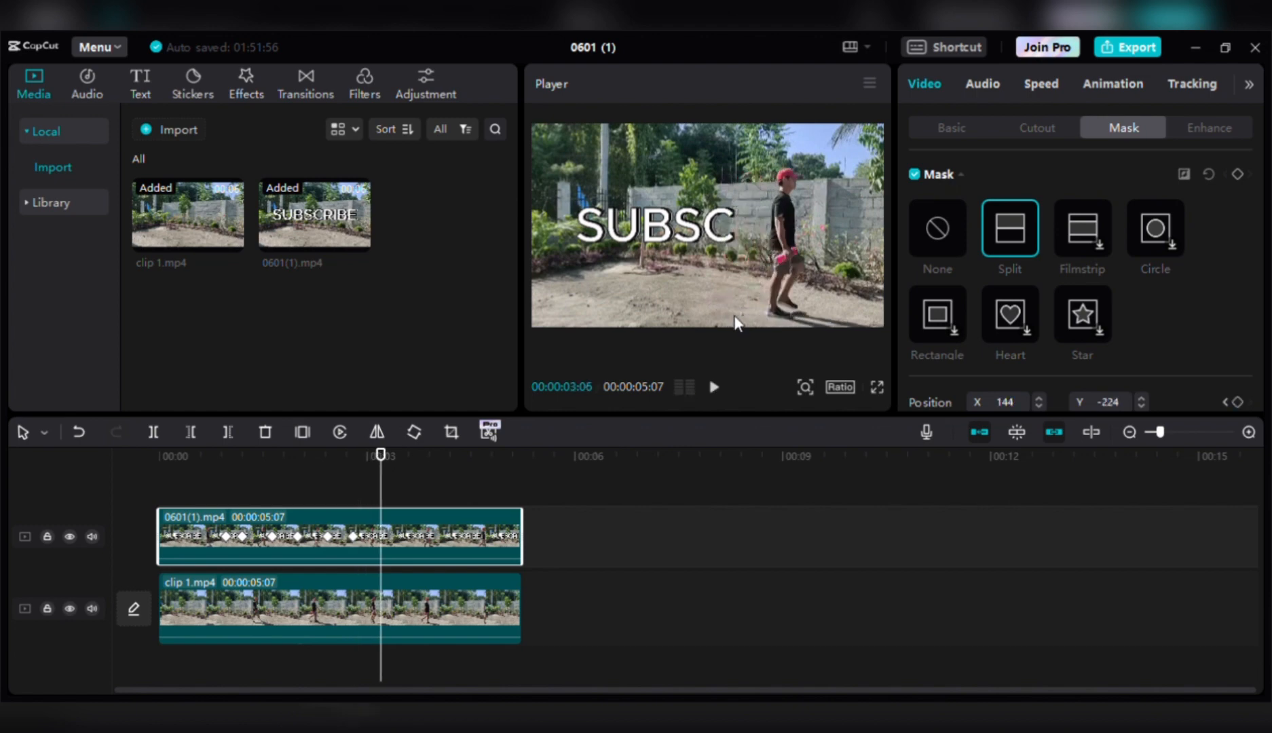
left_click_drag(734, 315, 767, 321)
Step: Extend the mask past the word's last letters by keyframing X 532, Y -259 at 00:00:03:17 and X 727, Y -264 at 00:00:03:28
key("space")
key("space")
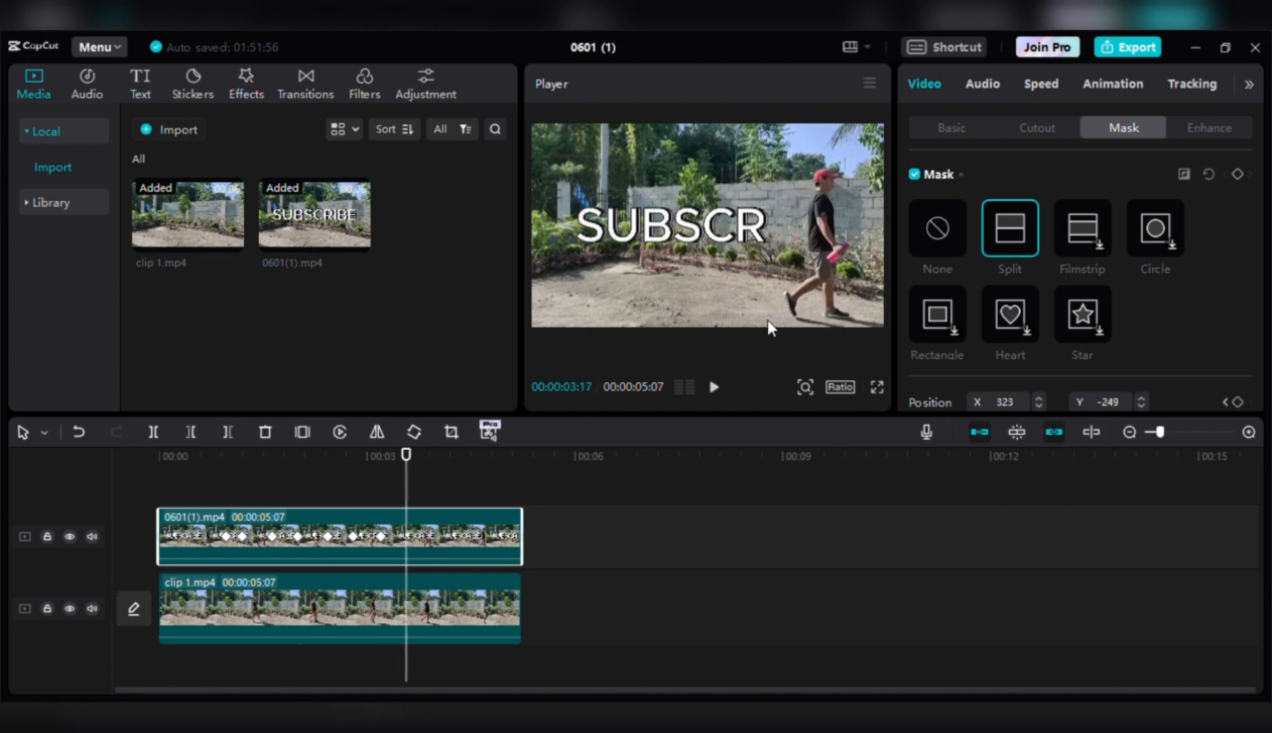
left_click_drag(768, 320, 806, 321)
key("space")
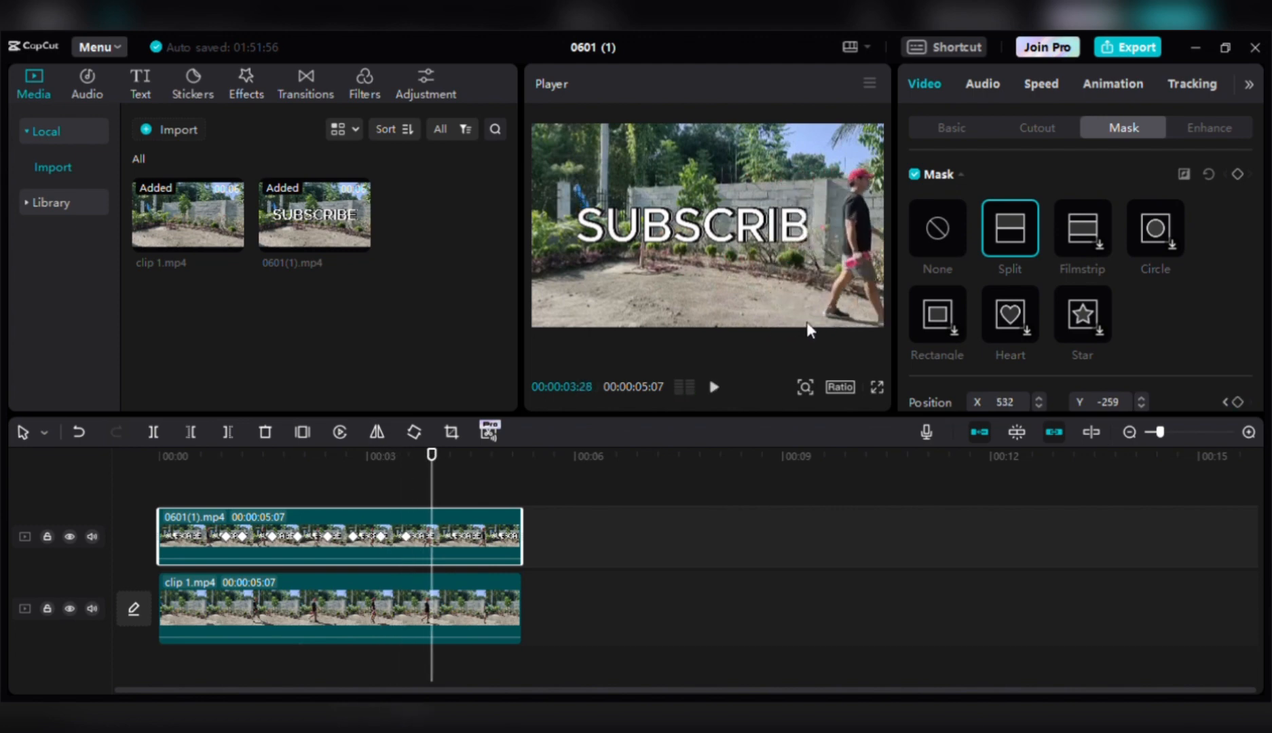
left_click_drag(805, 322, 843, 322)
Step: Play the clip through to its end, return the playhead to 00:00:00:00 and preview the whole text reveal
key("space")
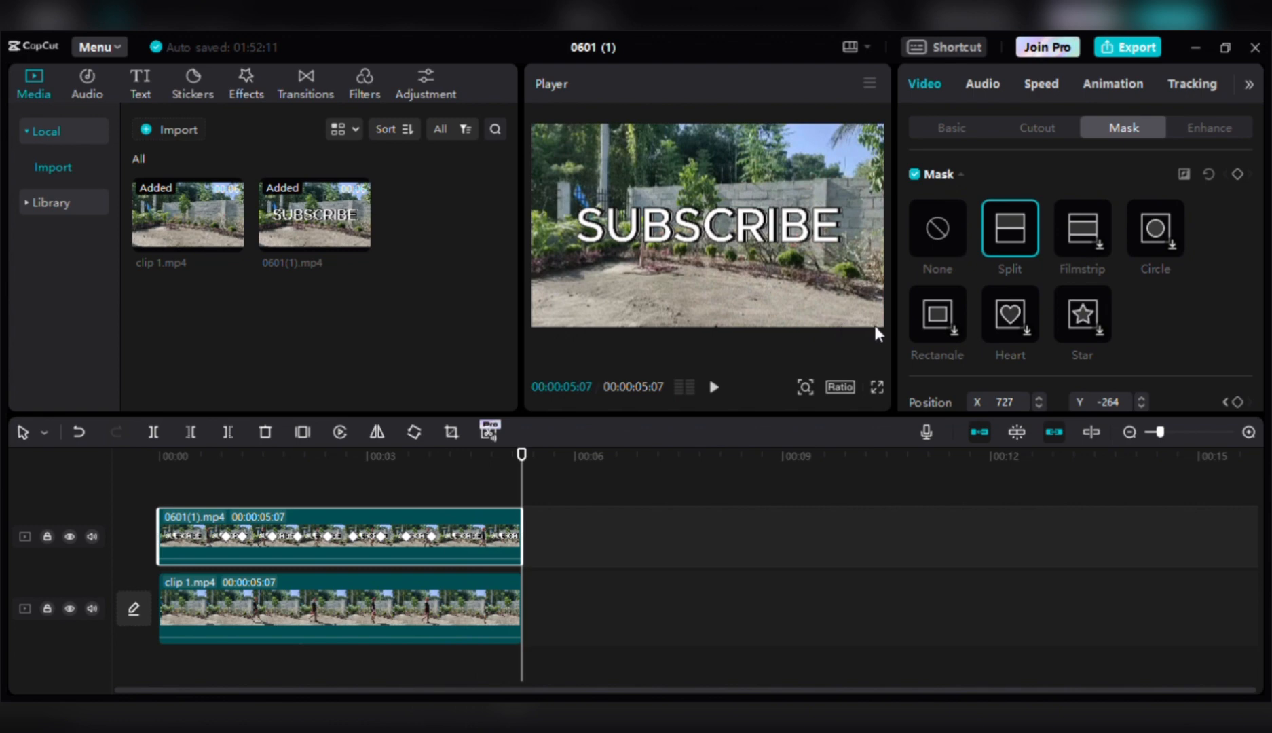
left_click_drag(439, 453, 75, 477)
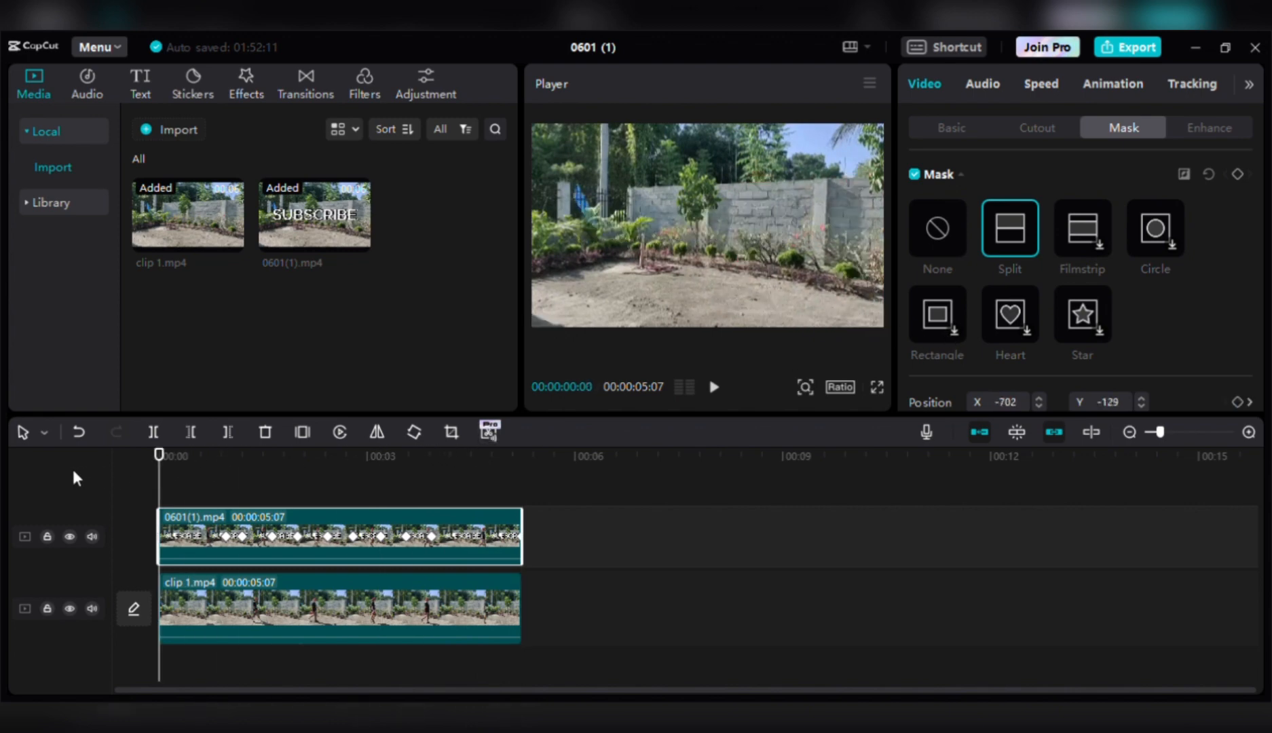
key("space")
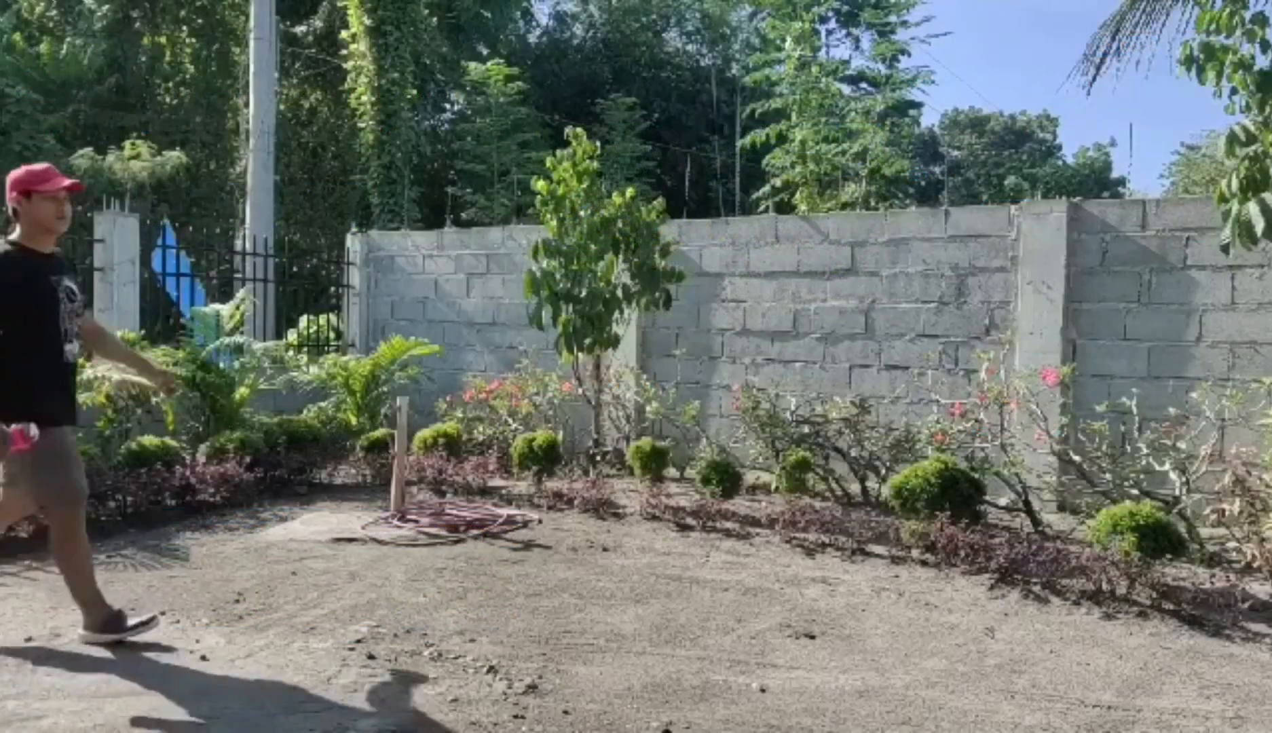